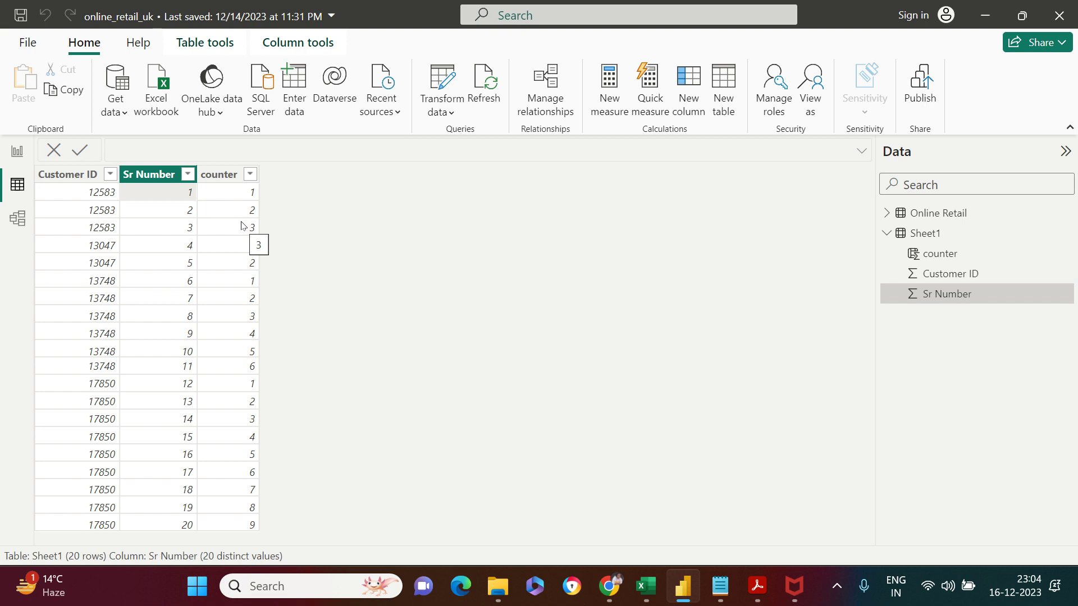
Delete the counter column from Sheet1 after viewing its formula.
click(164, 175)
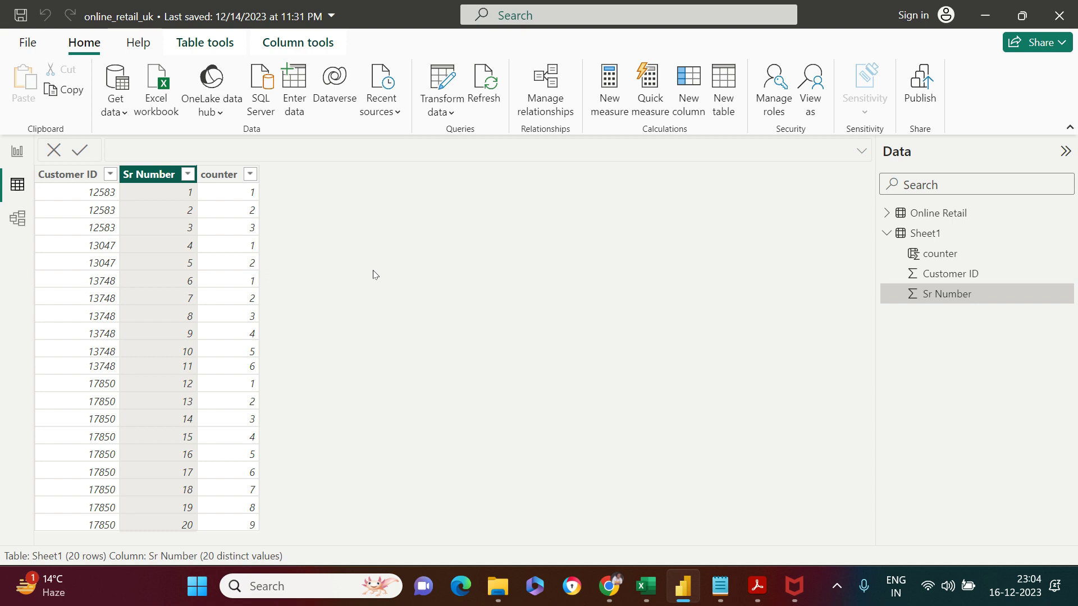
click(225, 194)
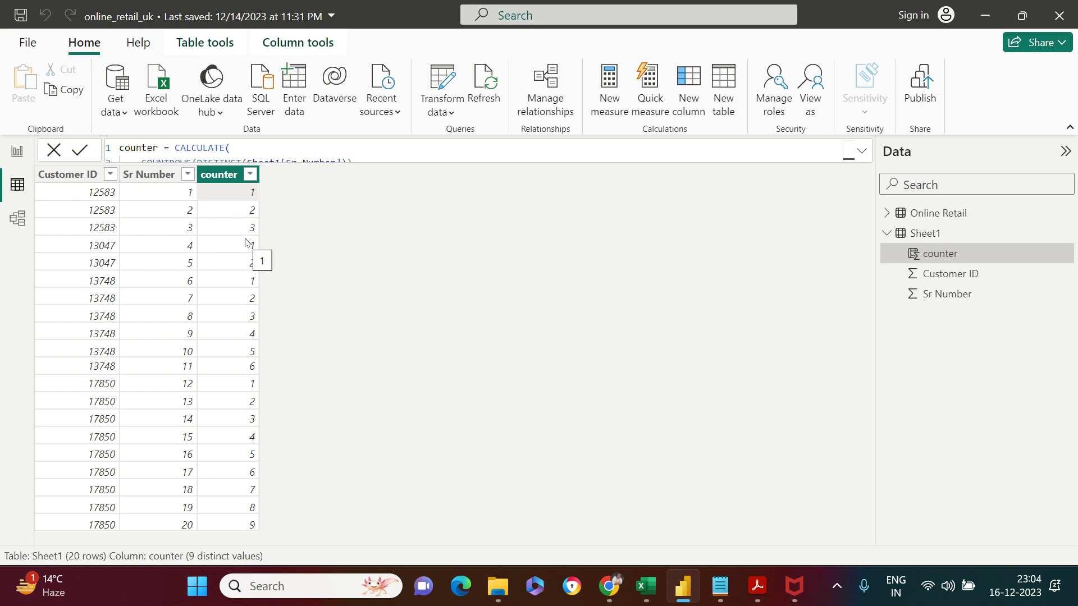
click(155, 176)
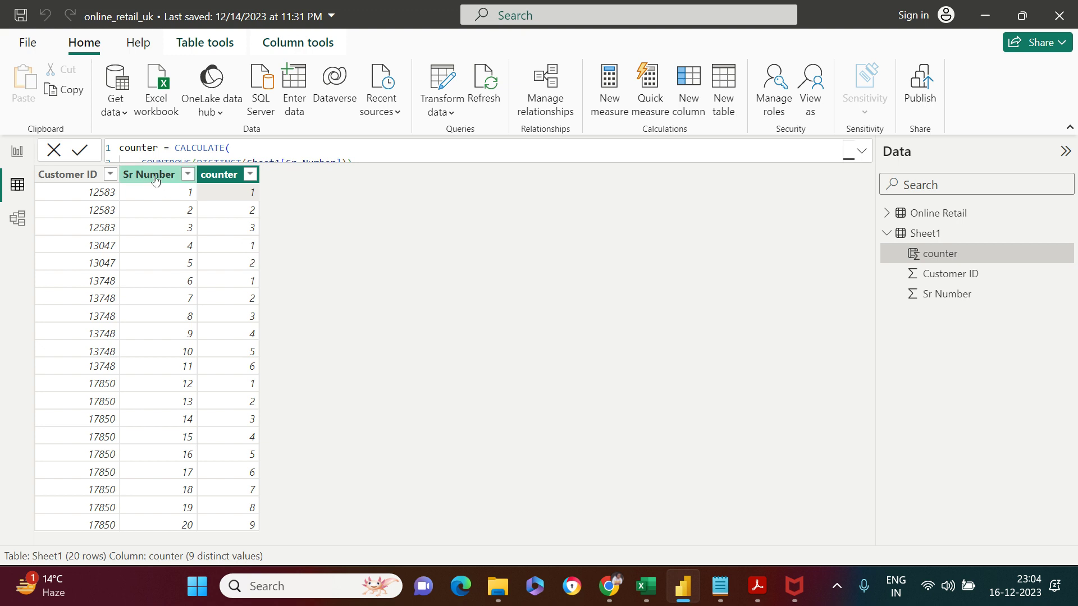
click(205, 179)
right_click(211, 177)
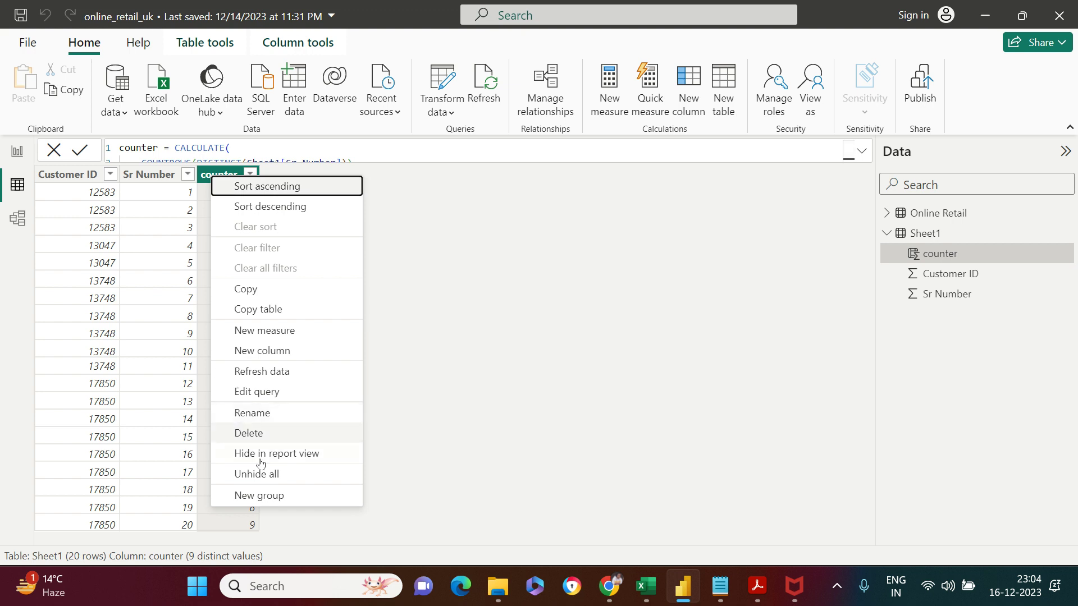
click(259, 432)
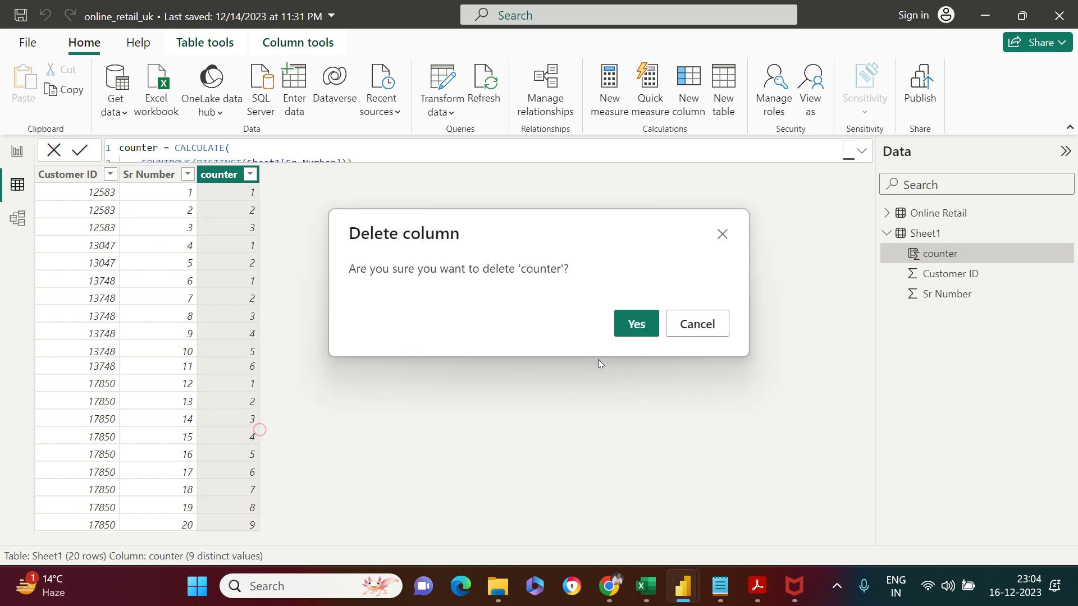
click(636, 324)
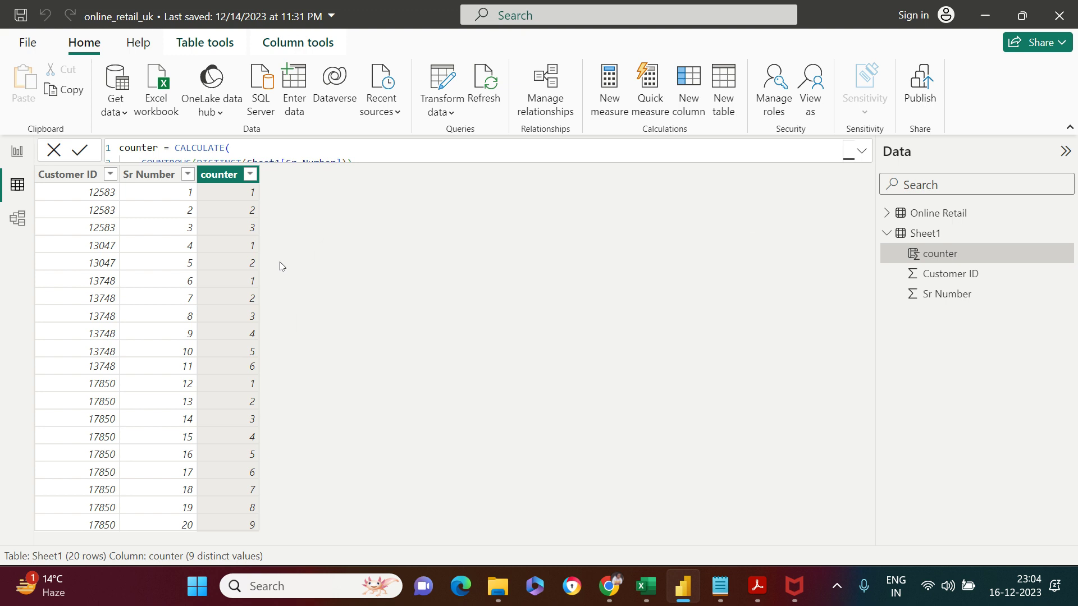
Delete the Sr Number column so only Customer ID remains.
right_click(166, 180)
click(229, 437)
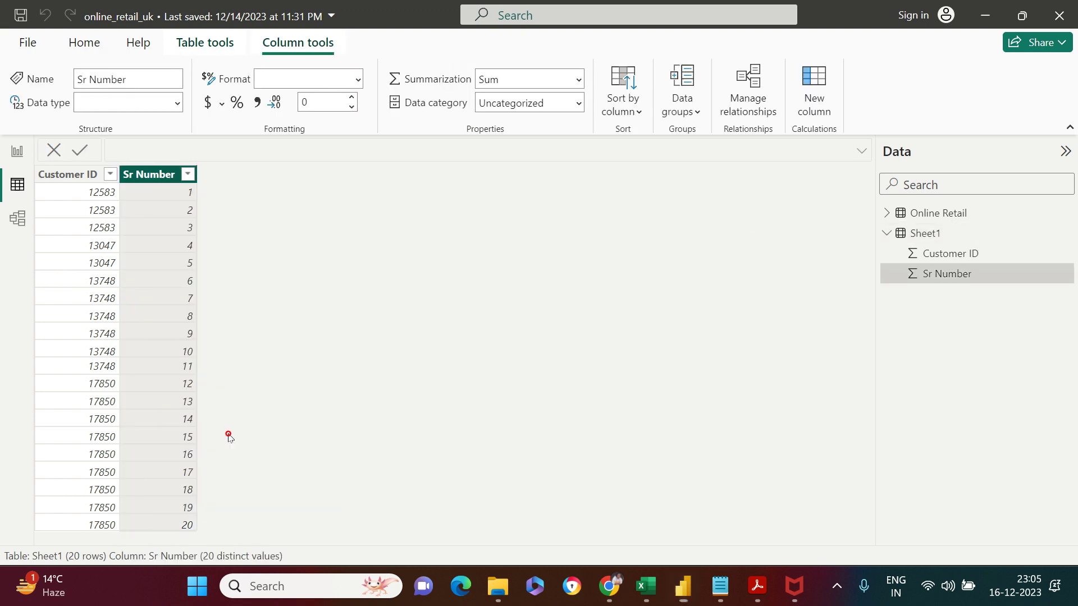
click(650, 324)
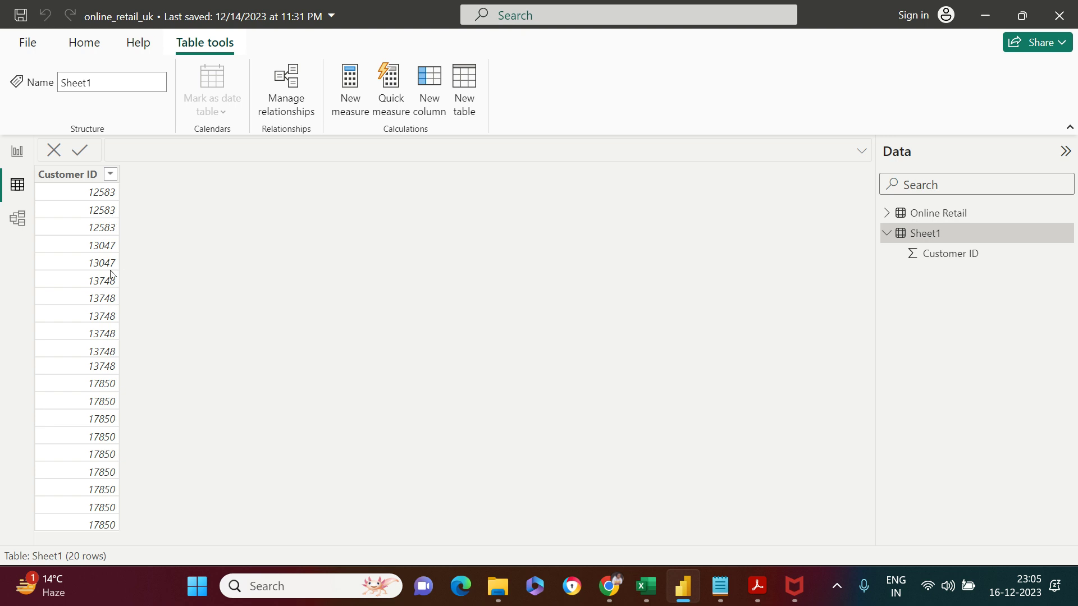
click(81, 214)
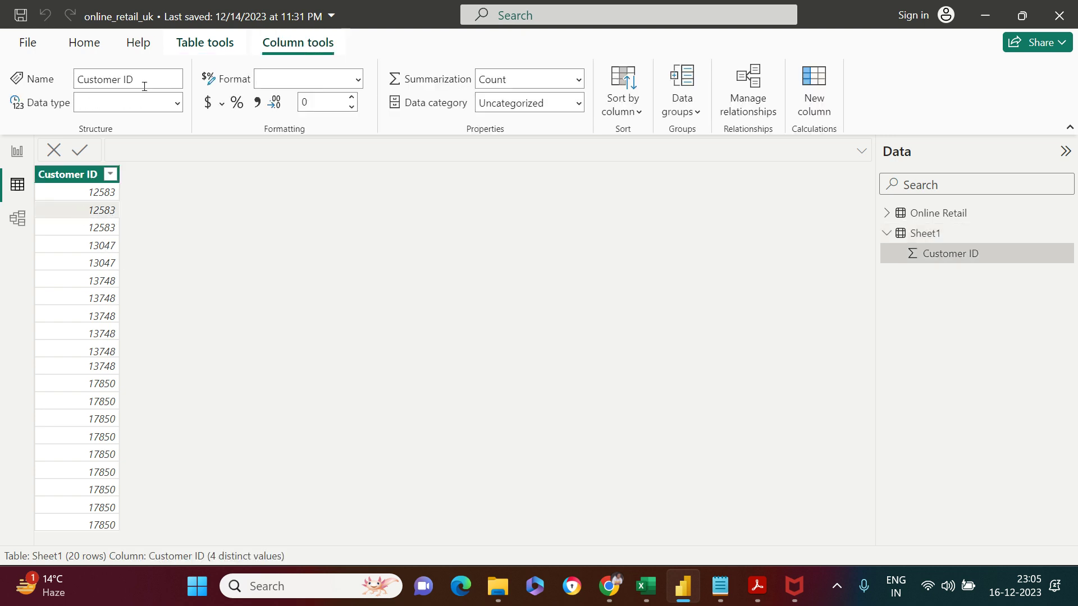
click(97, 45)
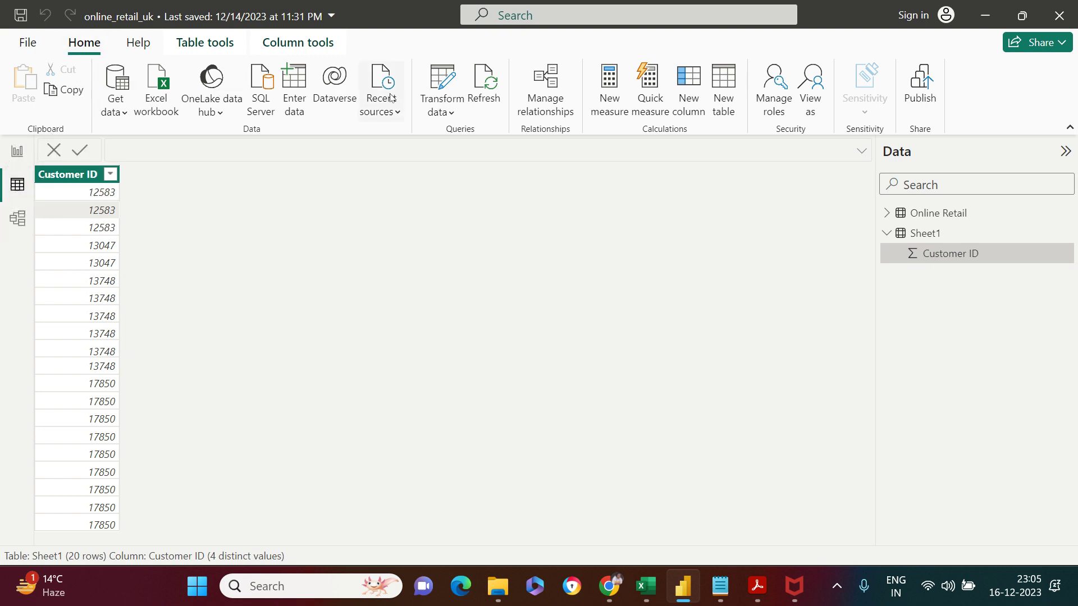
Open Power Query Editor on the Sheet1 query.
click(445, 83)
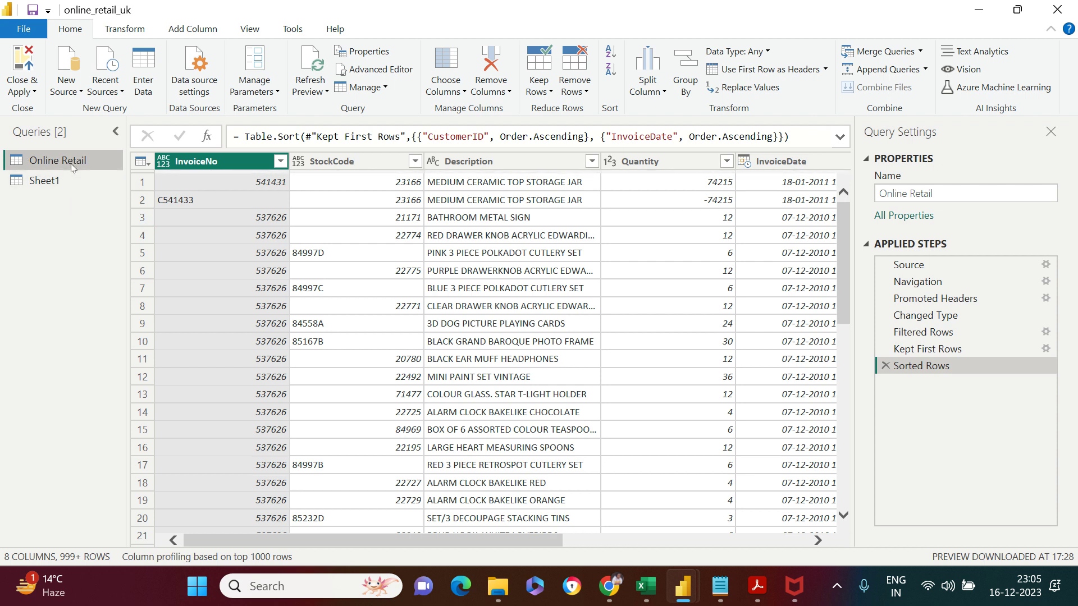
click(72, 180)
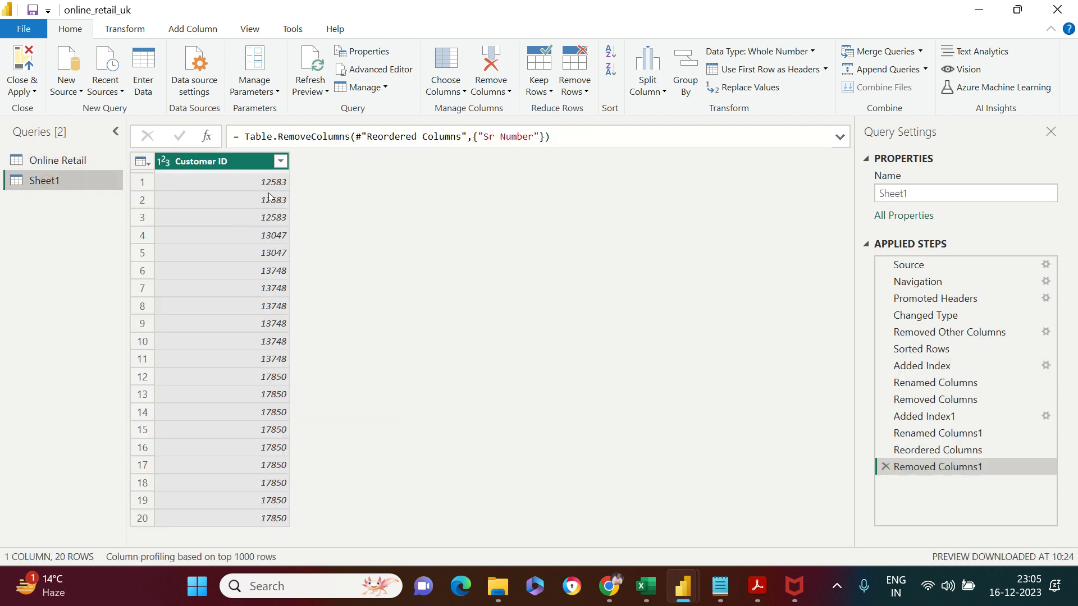
click(279, 162)
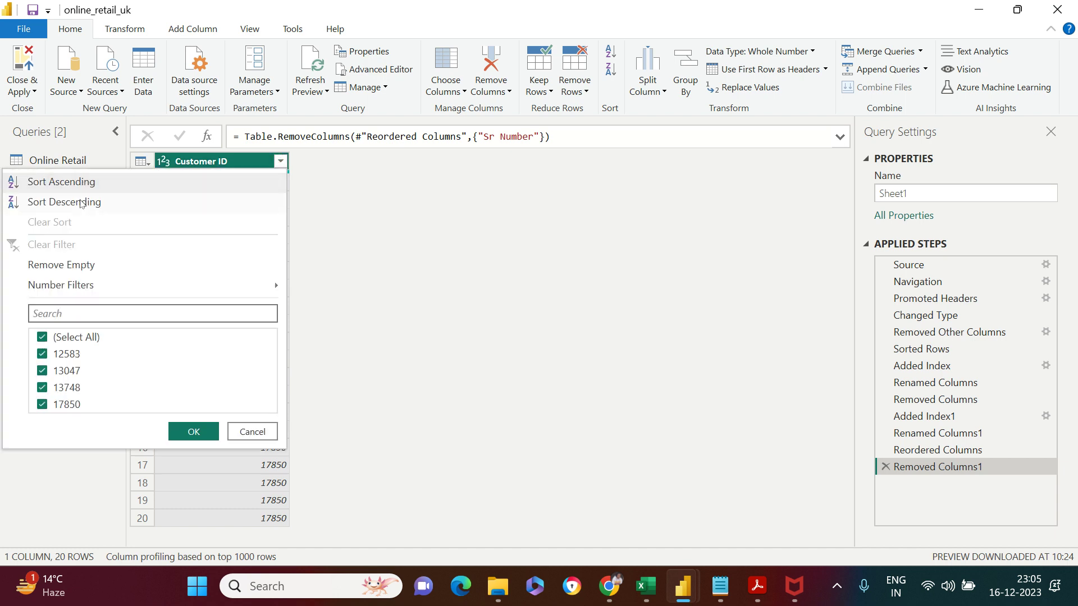
click(355, 217)
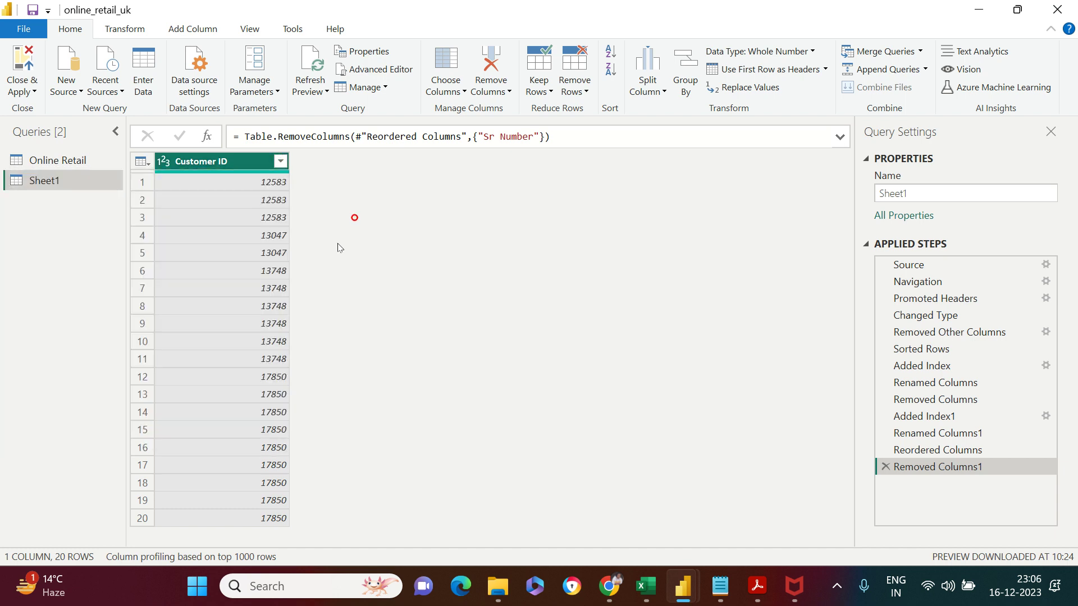
With Customer ID selected, bring up the Index Column options under Add Column.
click(279, 183)
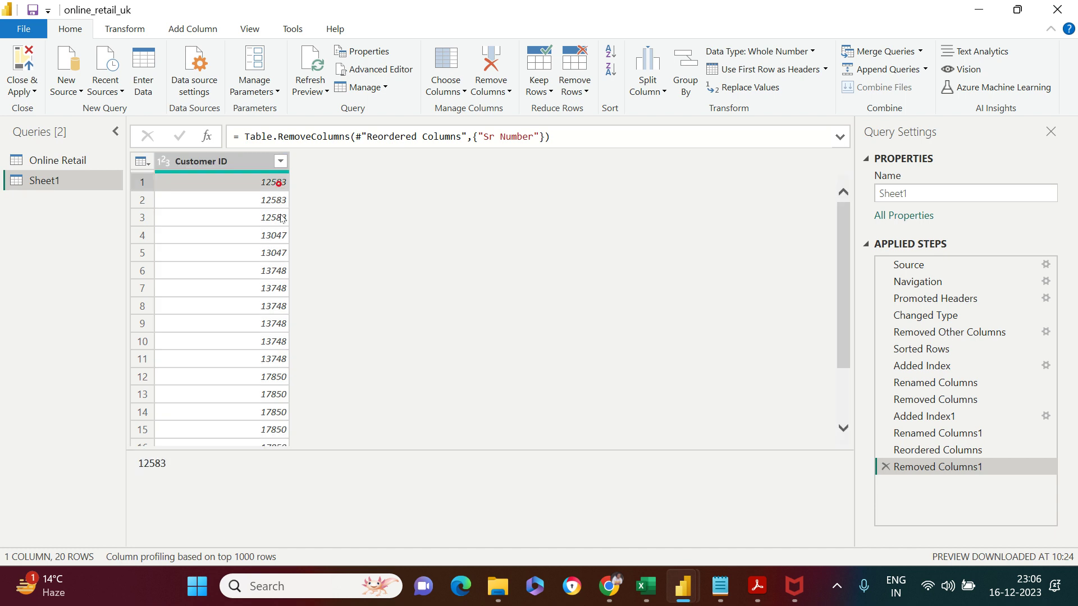
click(255, 168)
click(185, 29)
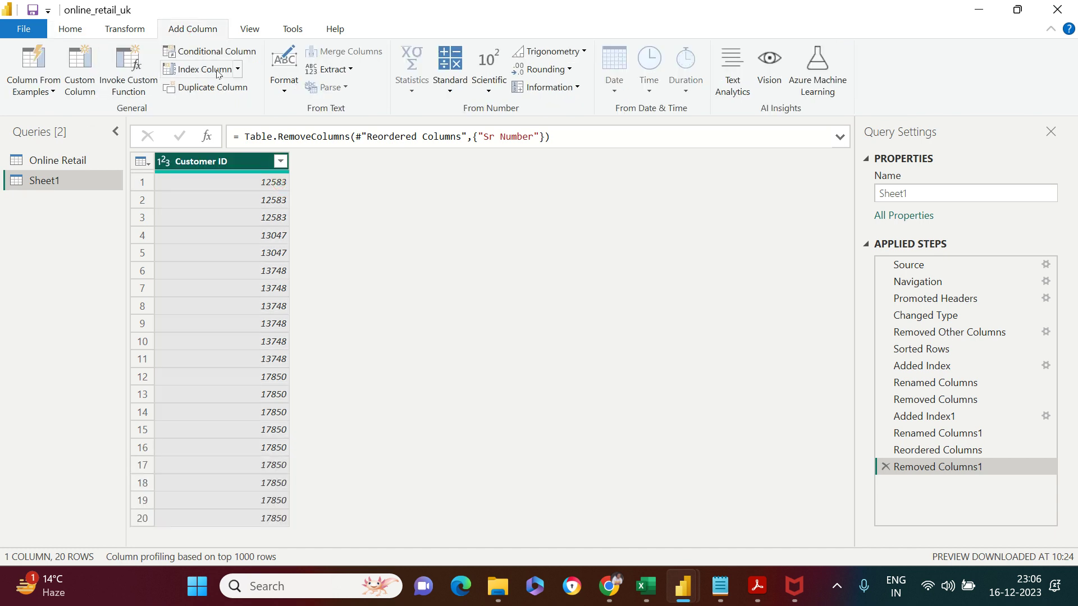
click(237, 69)
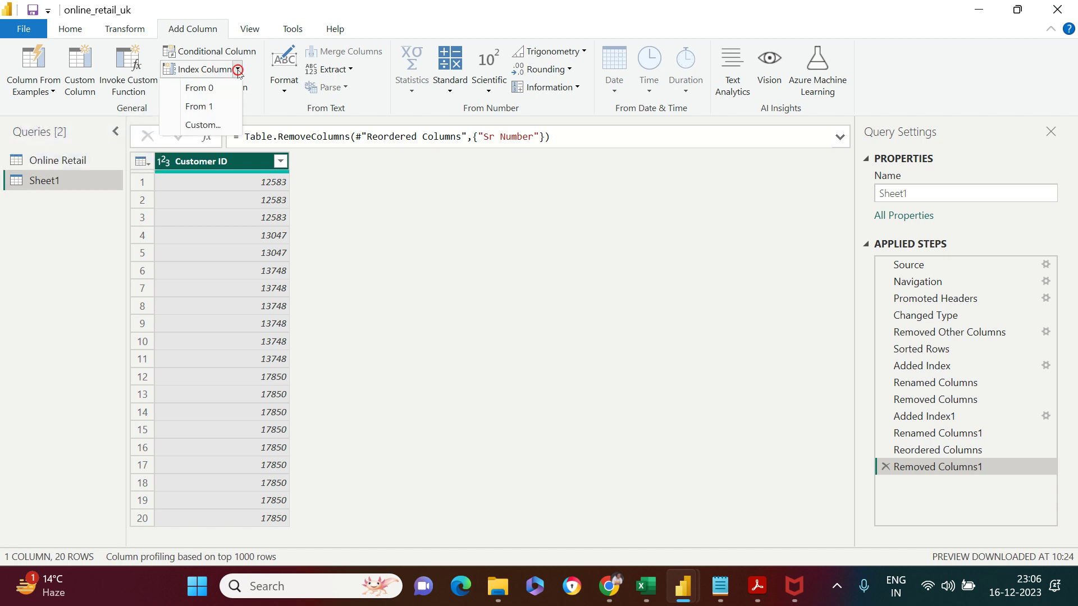
Add an index column starting at 1, rename it 'Sr Number', and apply the changes.
click(228, 107)
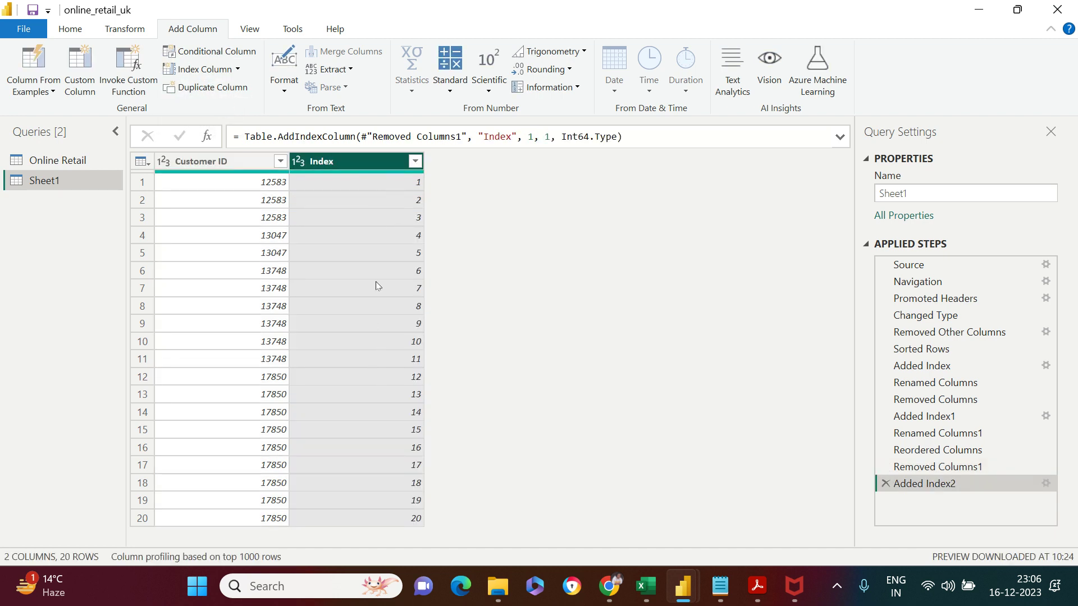
double_click(328, 162)
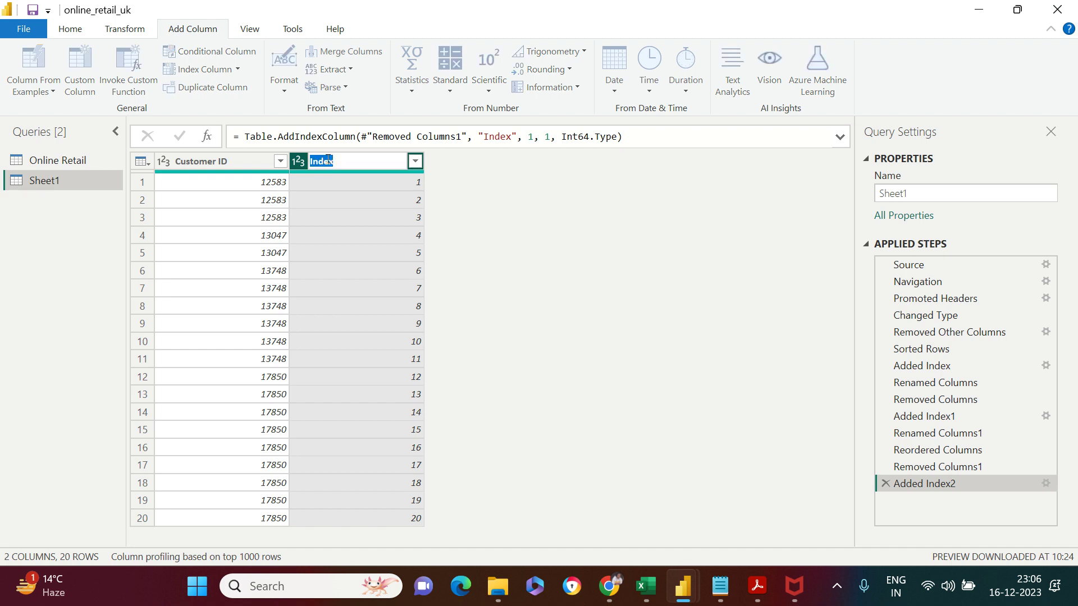
text(Sr Number)
key(Return)
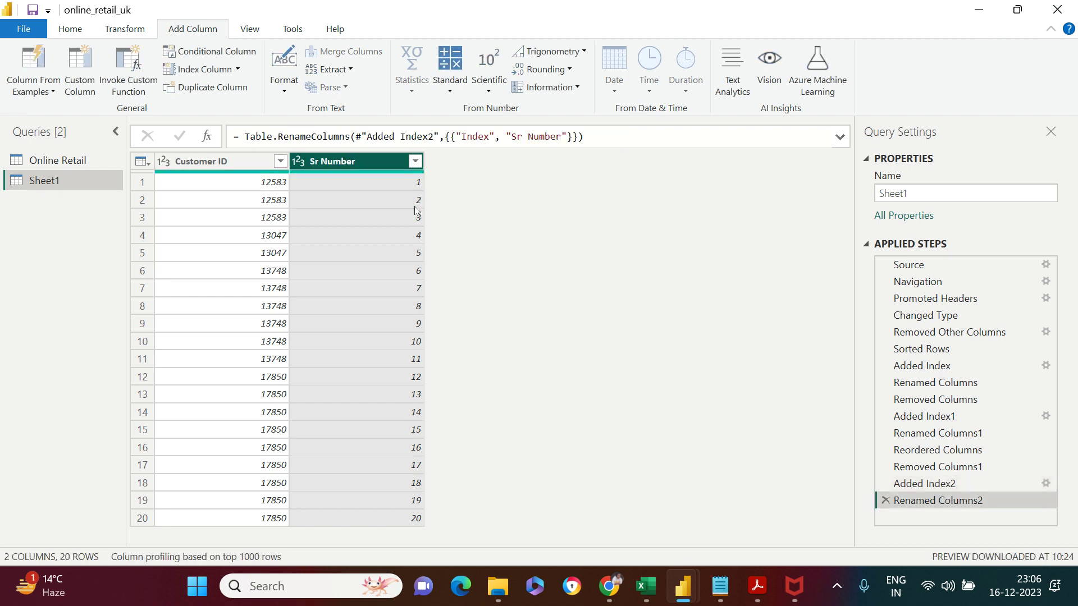
click(79, 27)
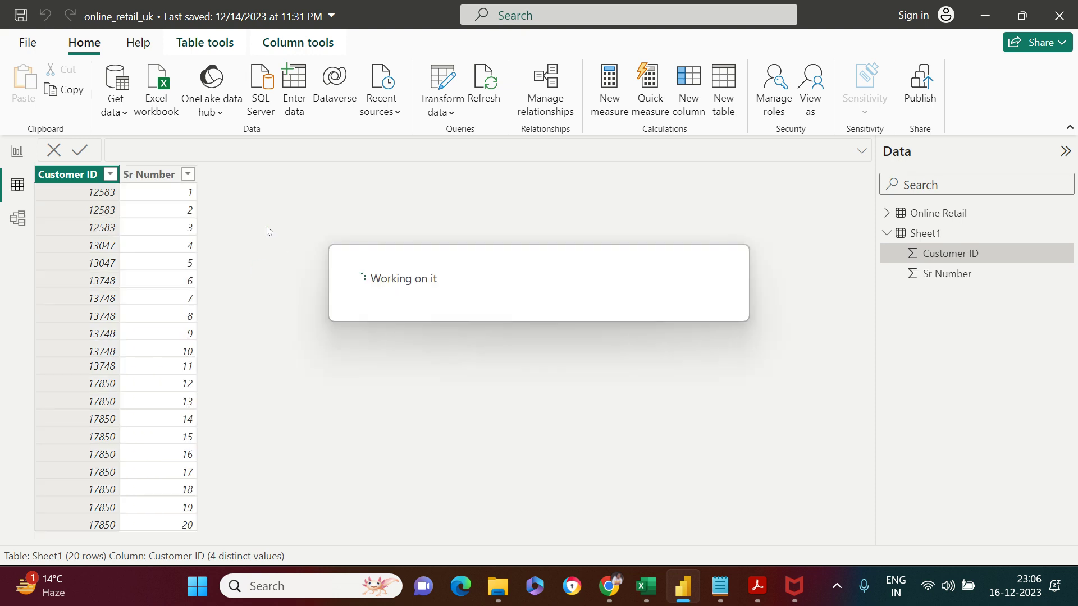
Create a calculated column Counter = COUNTROWS(), which shows 20 on every row.
click(186, 229)
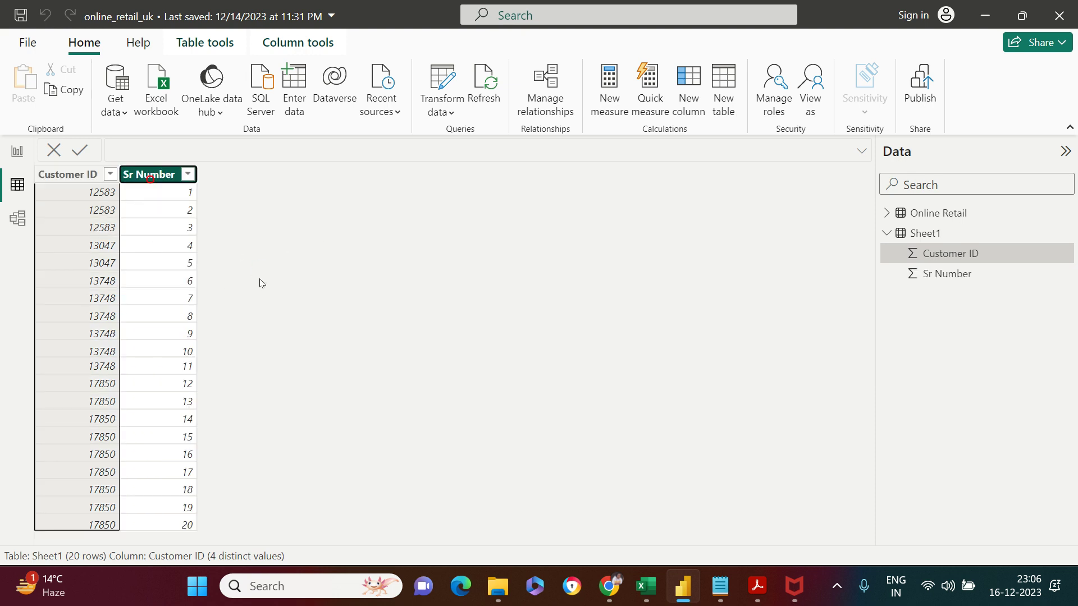
click(691, 82)
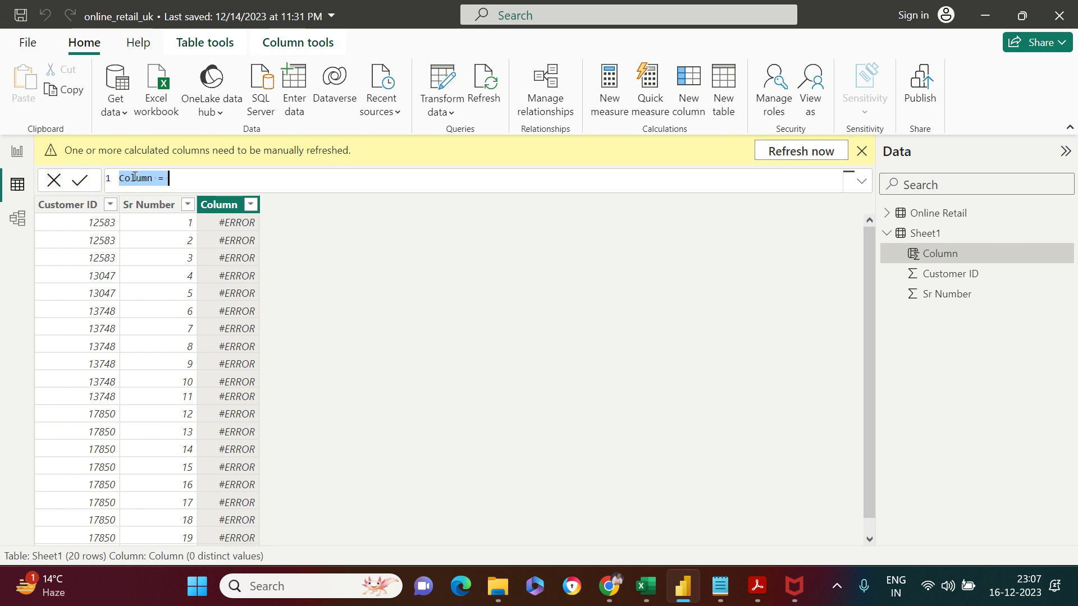
text(Counter)
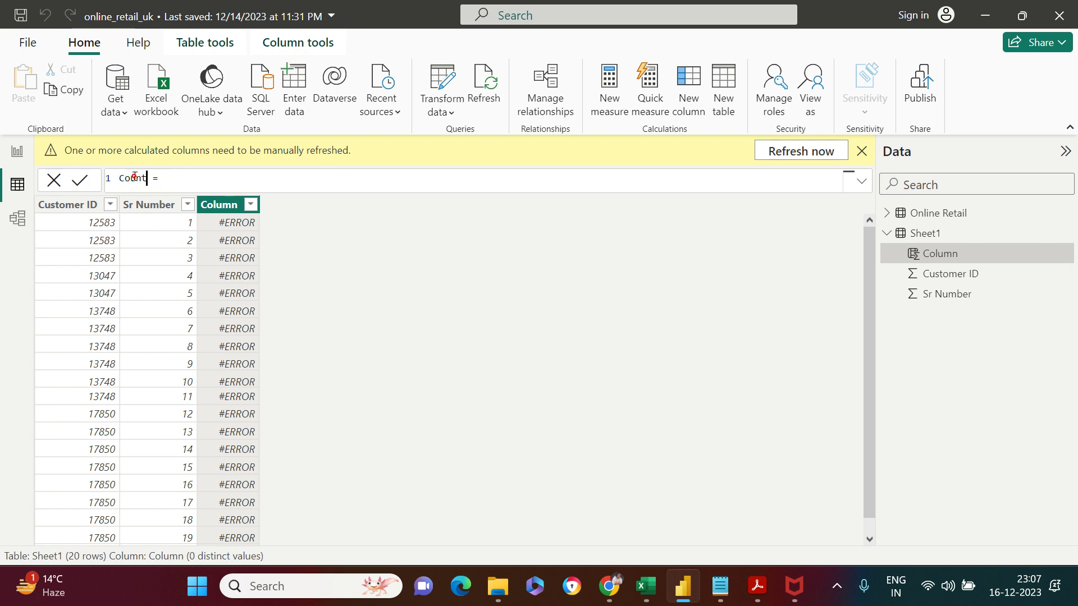
key(End)
text(coun)
key(Down)
key(Down)
key(Down)
key(Down)
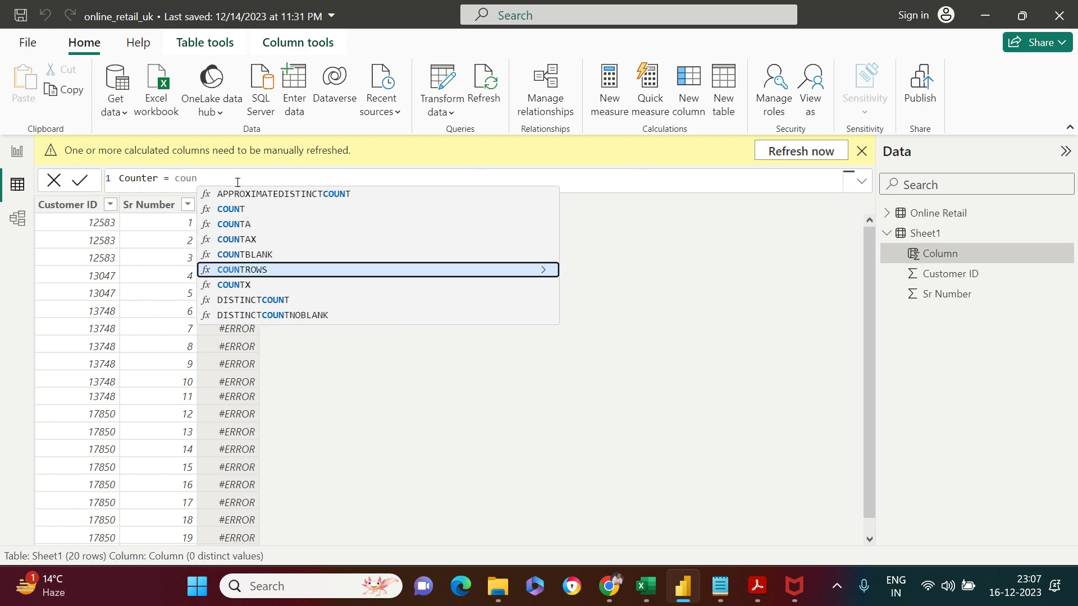
key(Tab)
text())
key(Return)
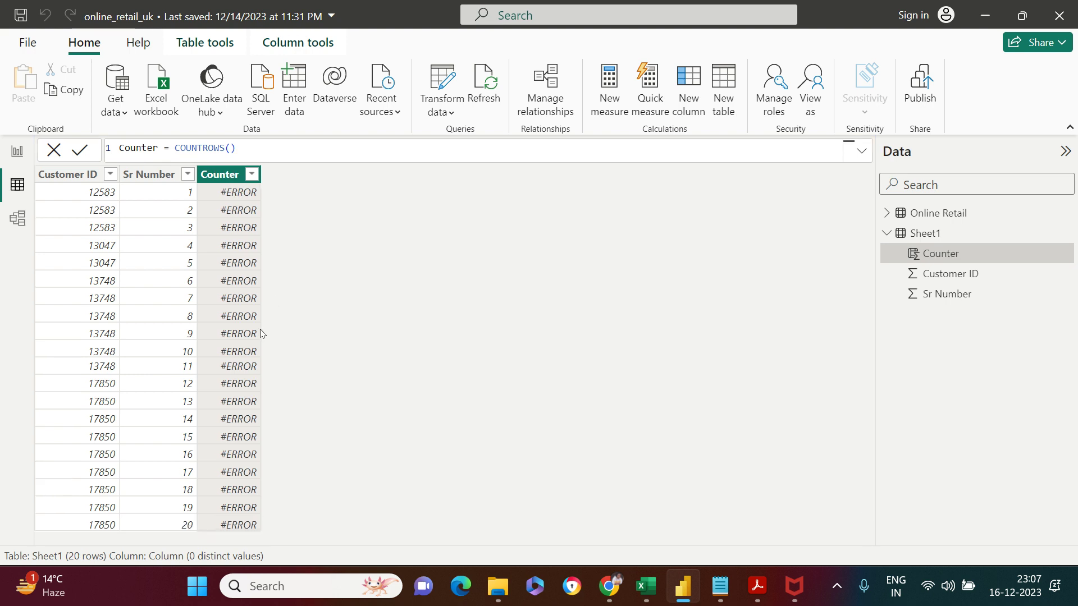
click(223, 335)
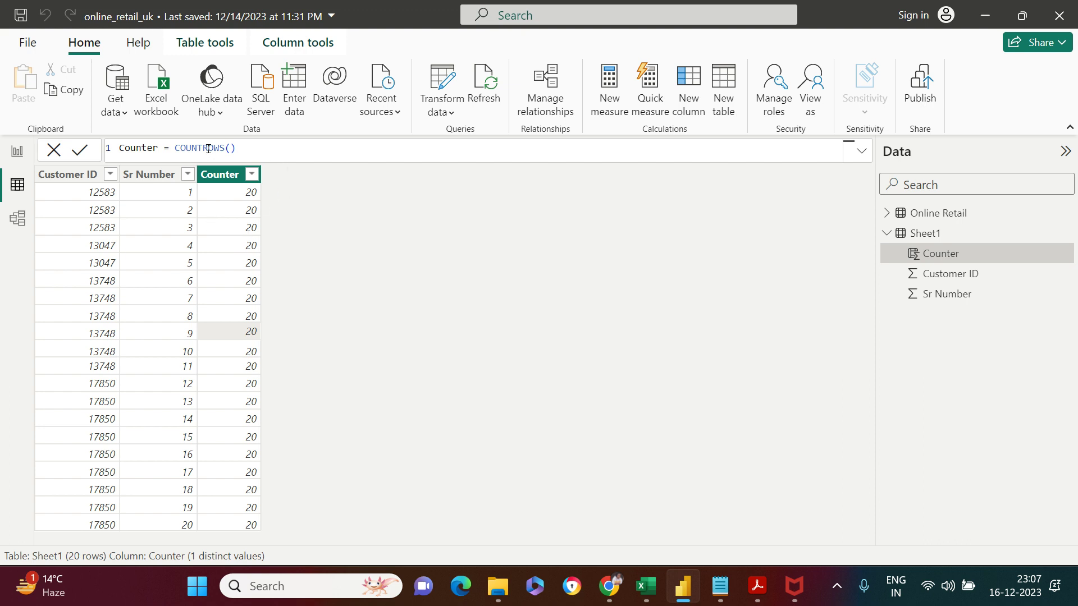
drag(176, 148, 253, 148)
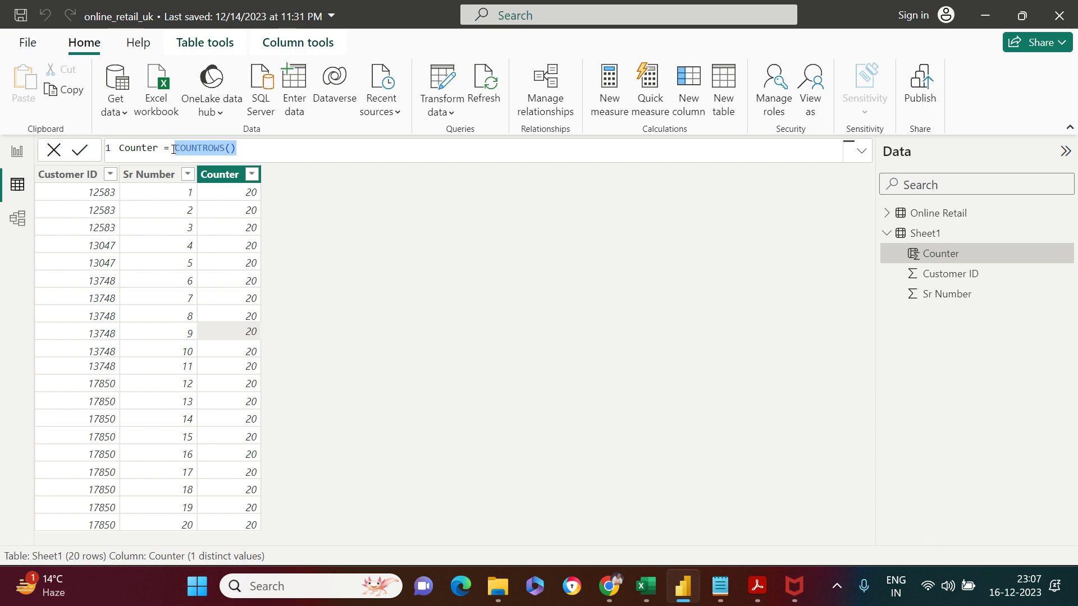
Change the Counter formula to CALCULATE(COUNTROWS()) so each row shows 1.
click(321, 156)
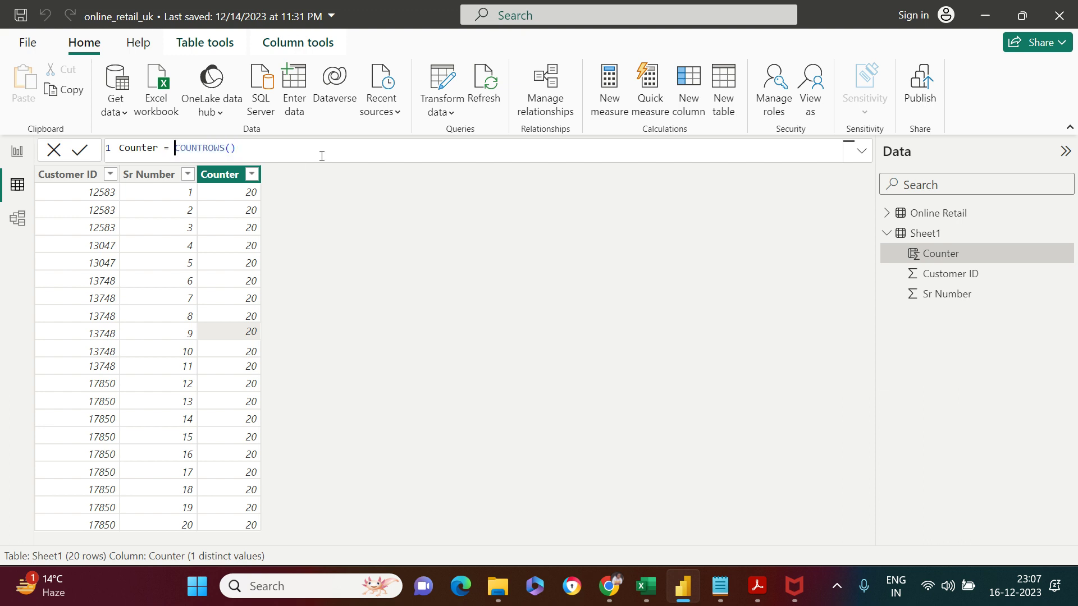
text(cal)
key(Tab)
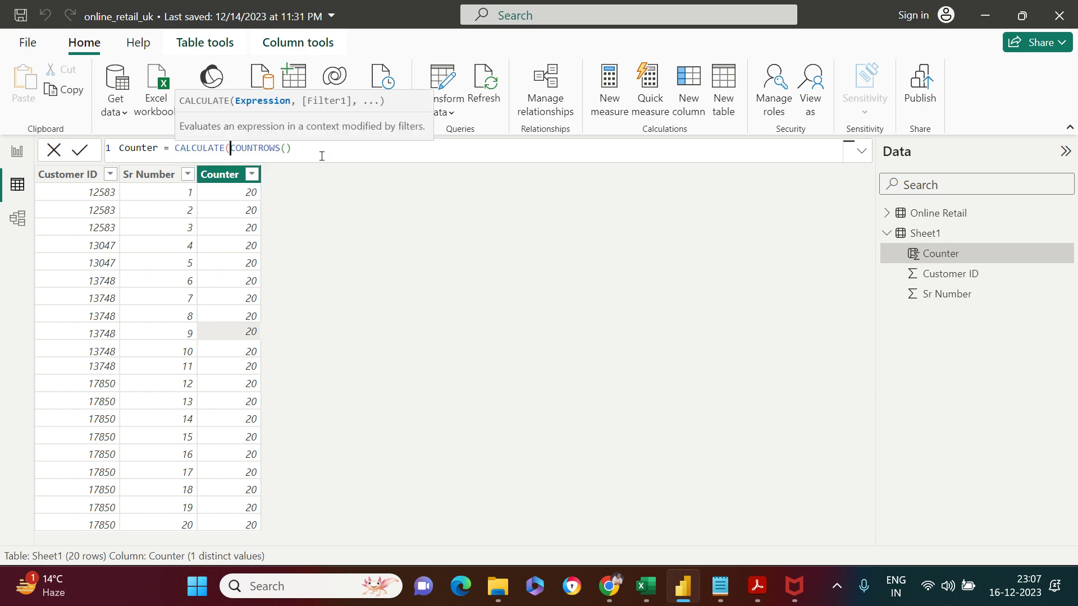
click(322, 156)
text(,)
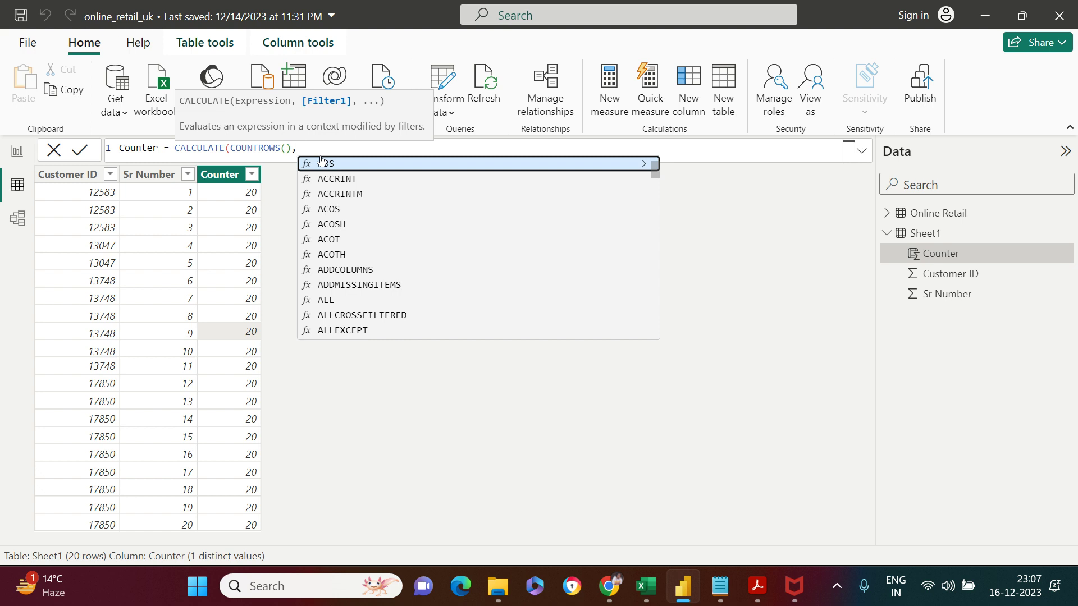
key(Escape)
key(BackSpace)
text())
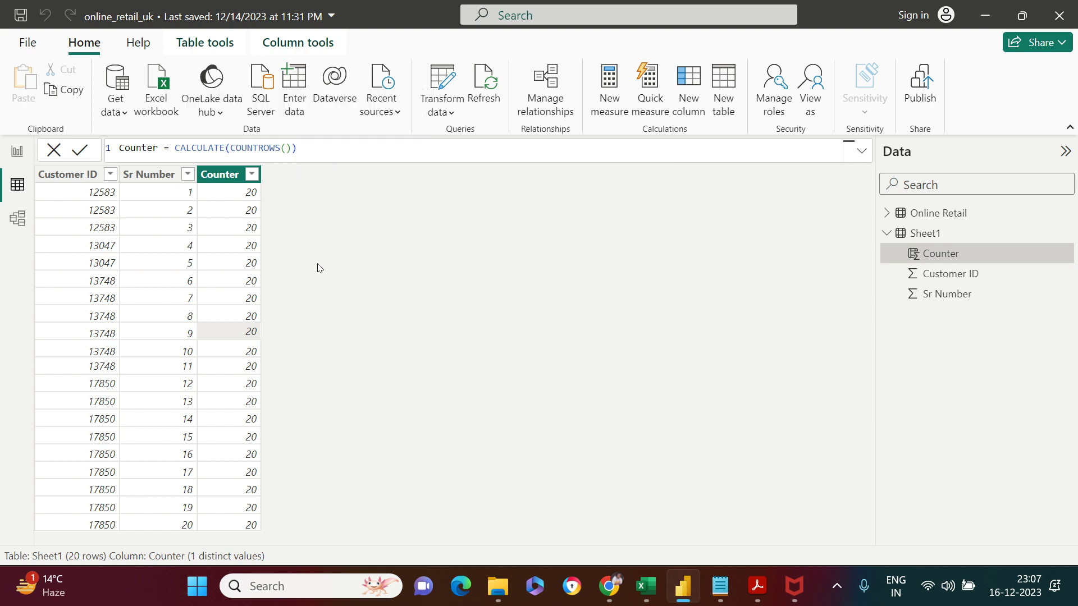
key(Return)
click(233, 197)
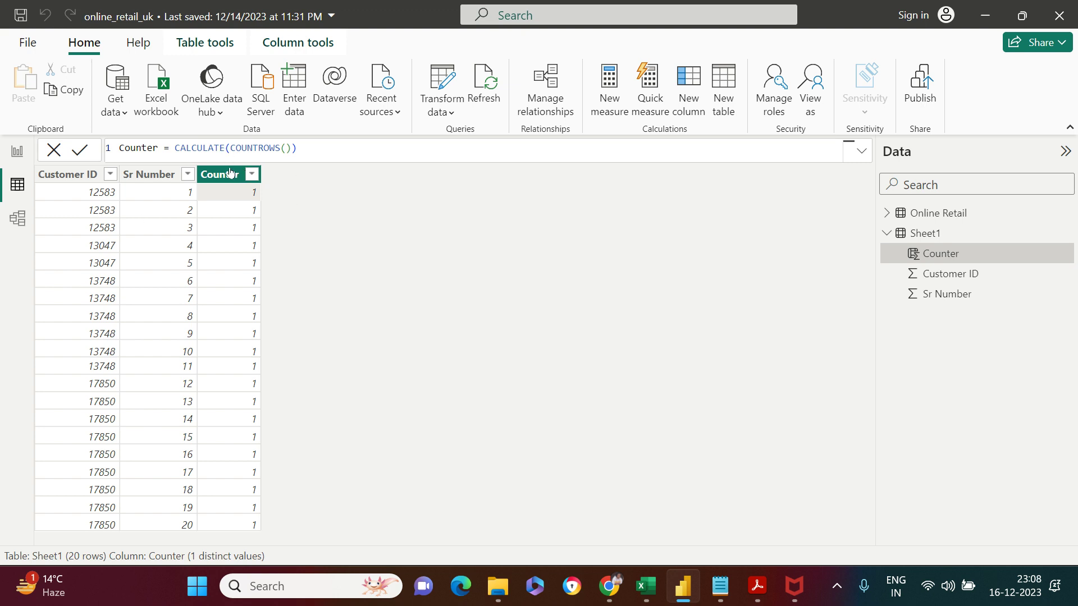
Add a FILTER on Sheet1 as CALCULATE's second argument.
click(294, 149)
text(),)
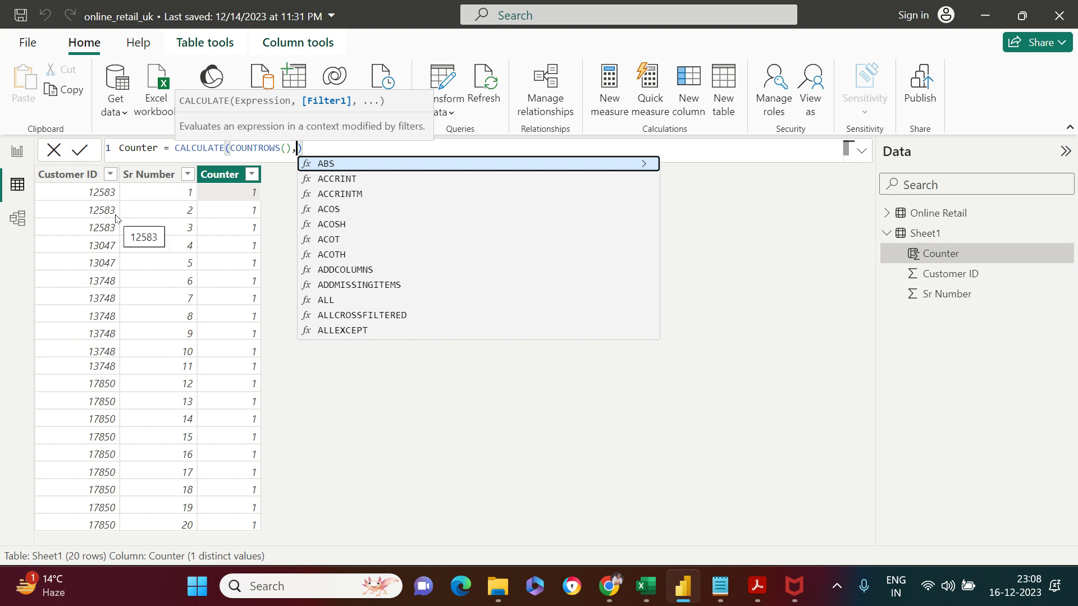
text(fil)
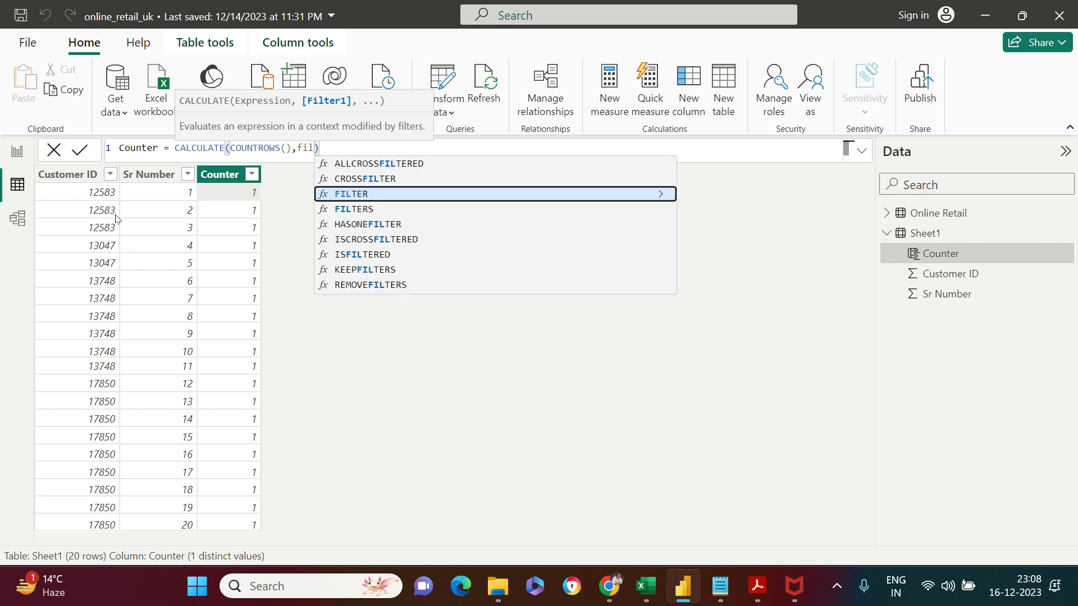
key(Tab)
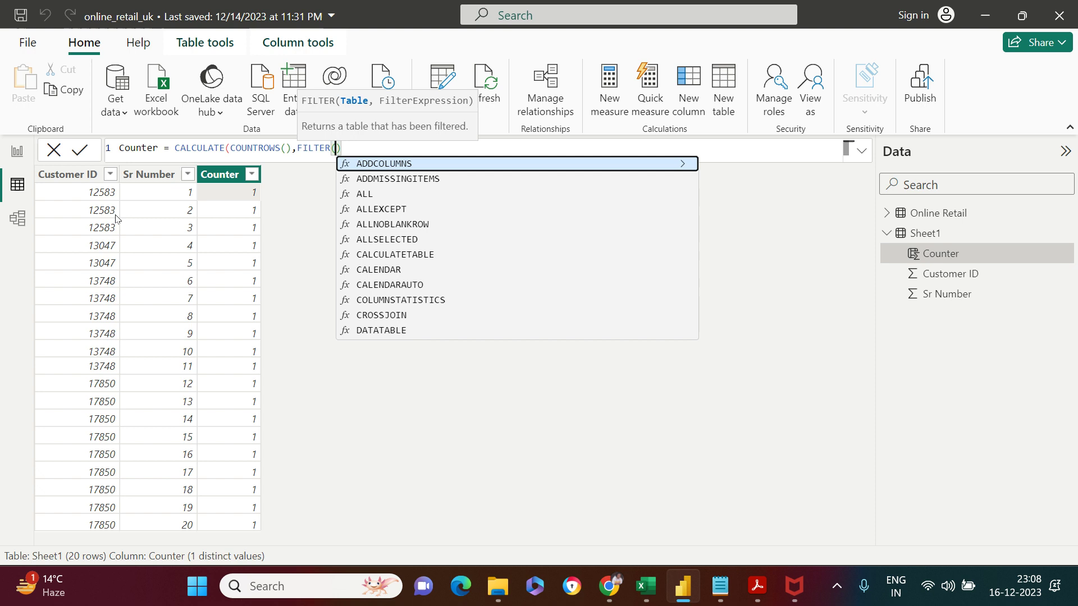
text(she)
key(Tab)
Give FILTER the condition Sheet1[Customer ID]=EARLIER(Sheet1[Customer ID]).
text(,)
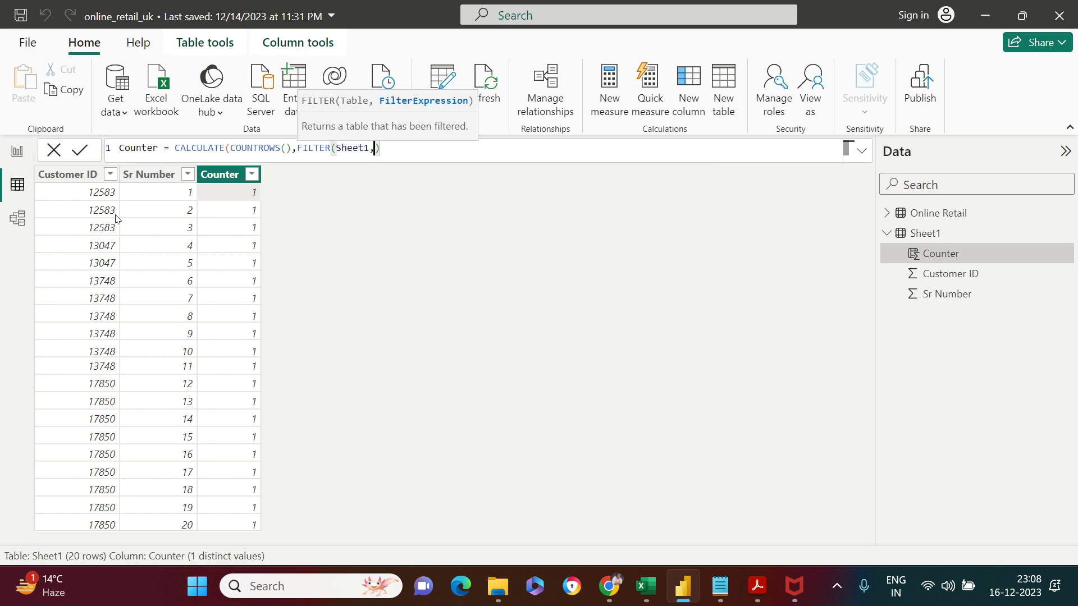
text(cu)
key(Tab)
key(BackSpace)
key(BackSpace)
key(BackSpace)
key(BackSpace)
key(BackSpace)
key(BackSpace)
key(BackSpace)
key(BackSpace)
key(BackSpace)
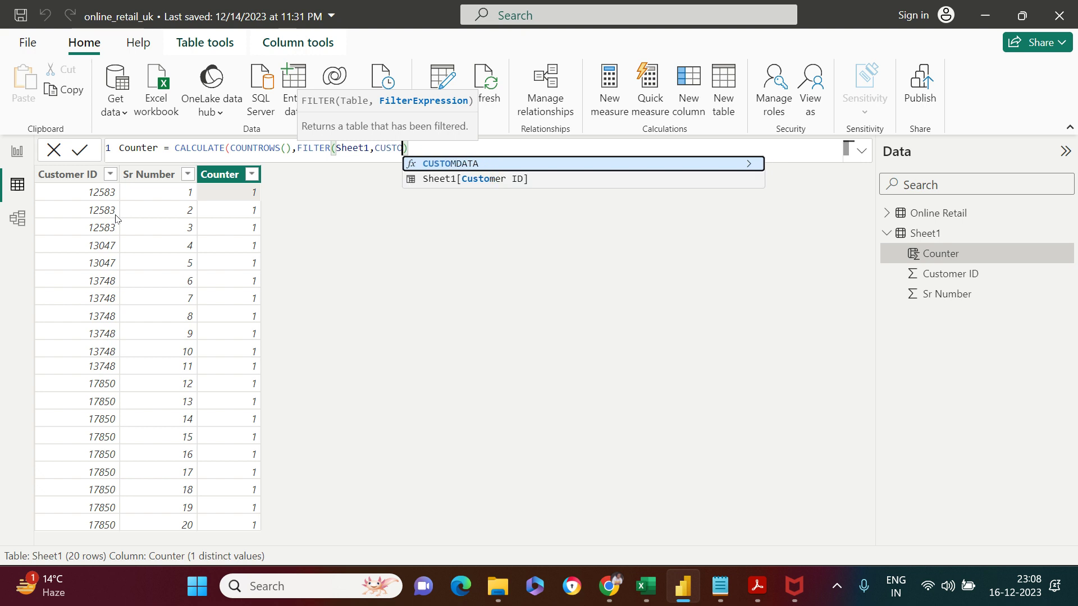
key(BackSpace)
key(BackSpace)
text(ust)
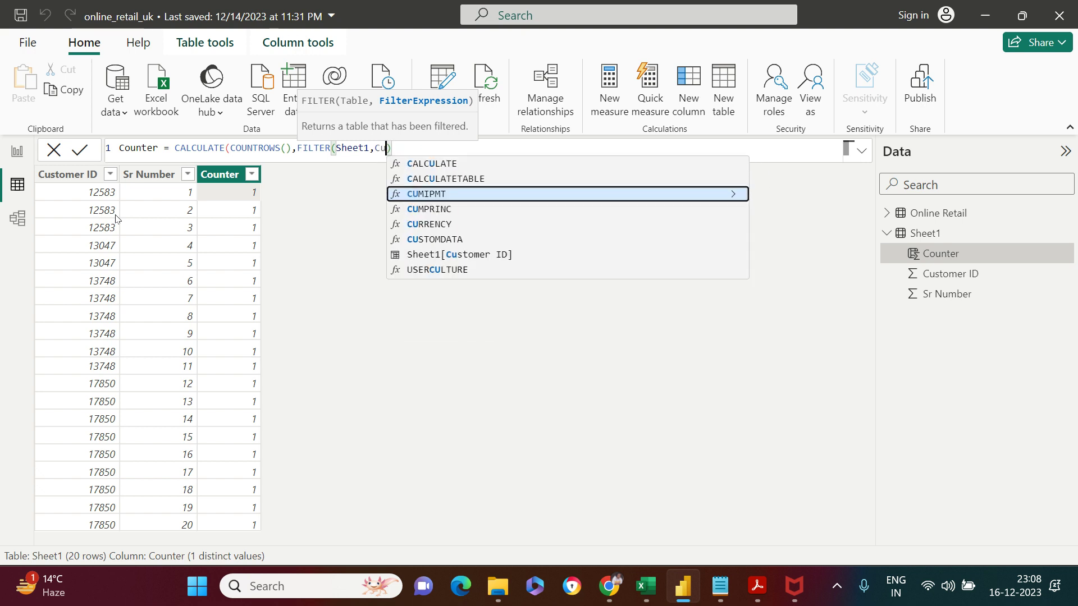
key(Down)
key(Tab)
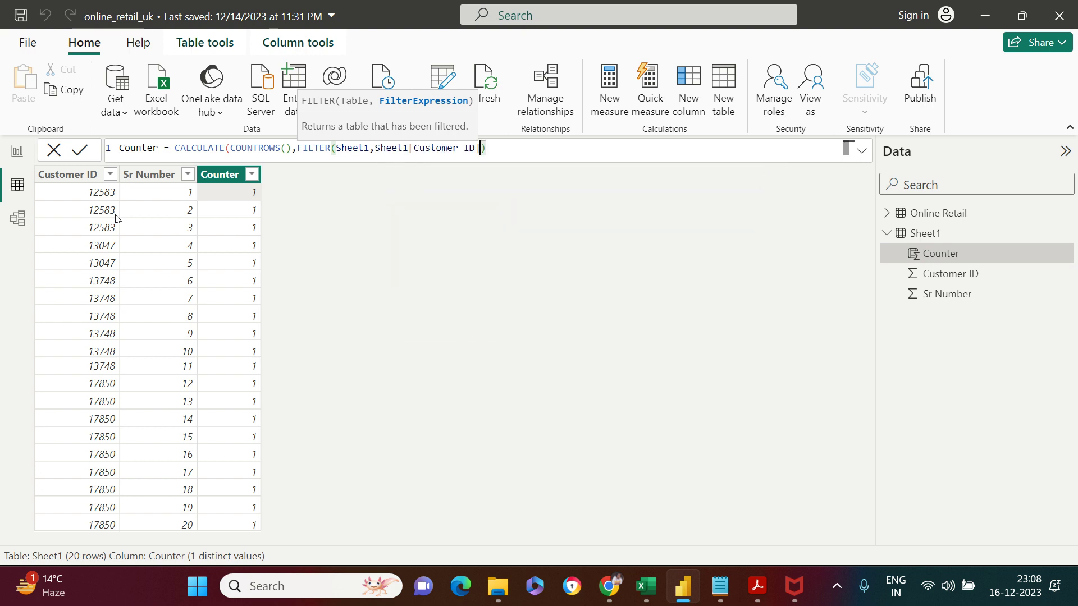
text(=ear)
key(Tab)
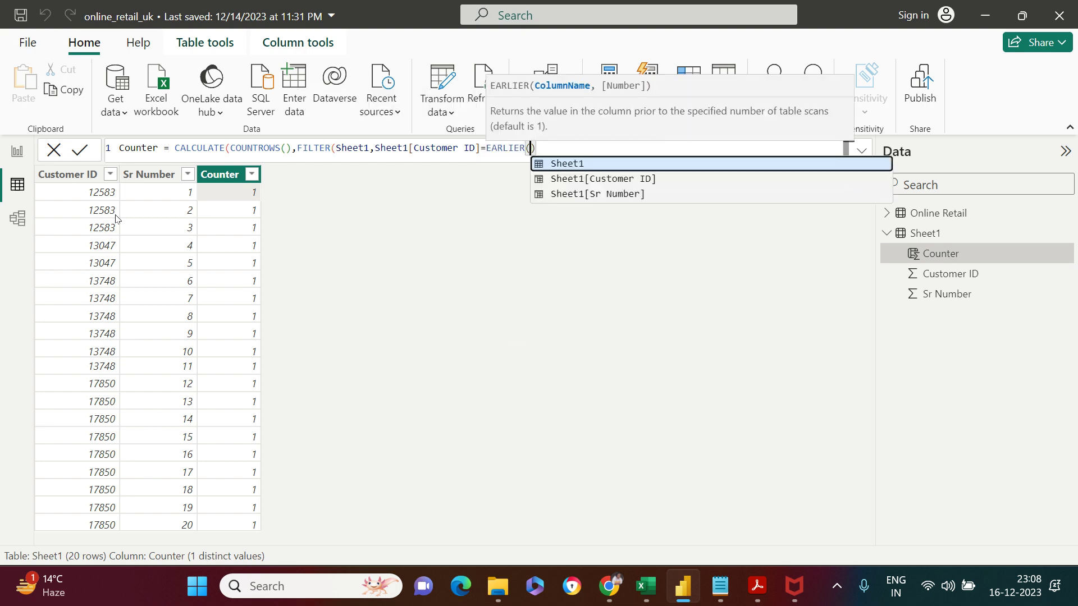
text(cu)
key(Tab)
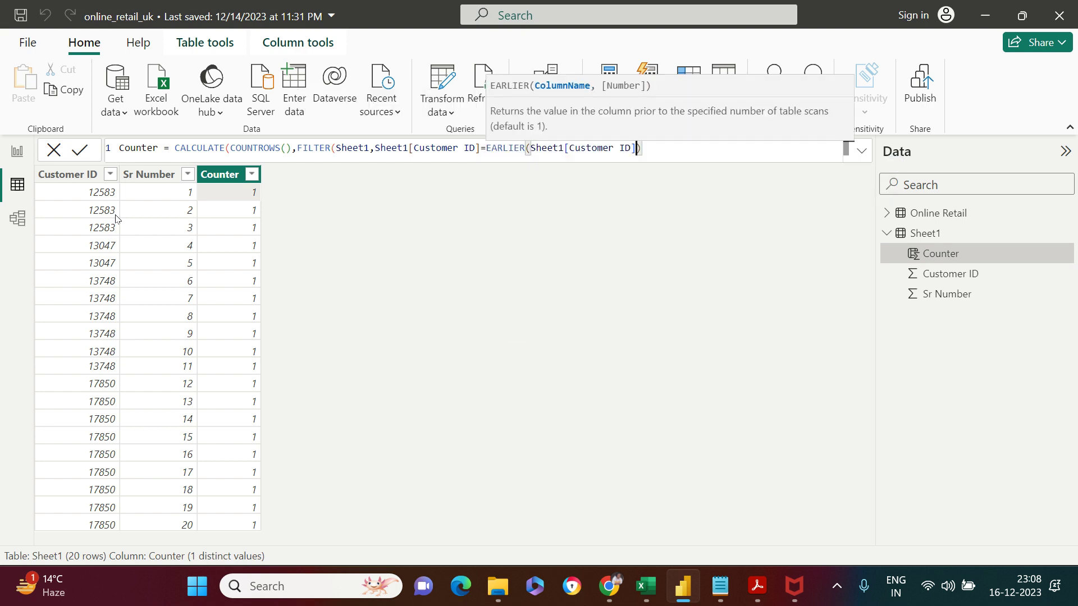
text())
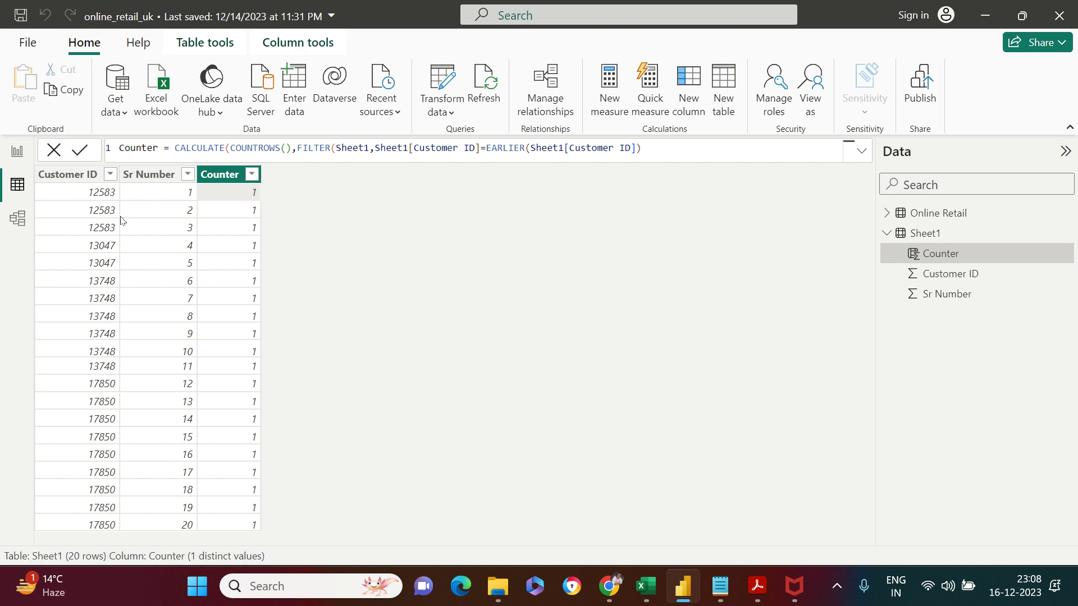
Close the brackets, commit the formula, and move FILTER onto an indented second line.
text()))
key(Return)
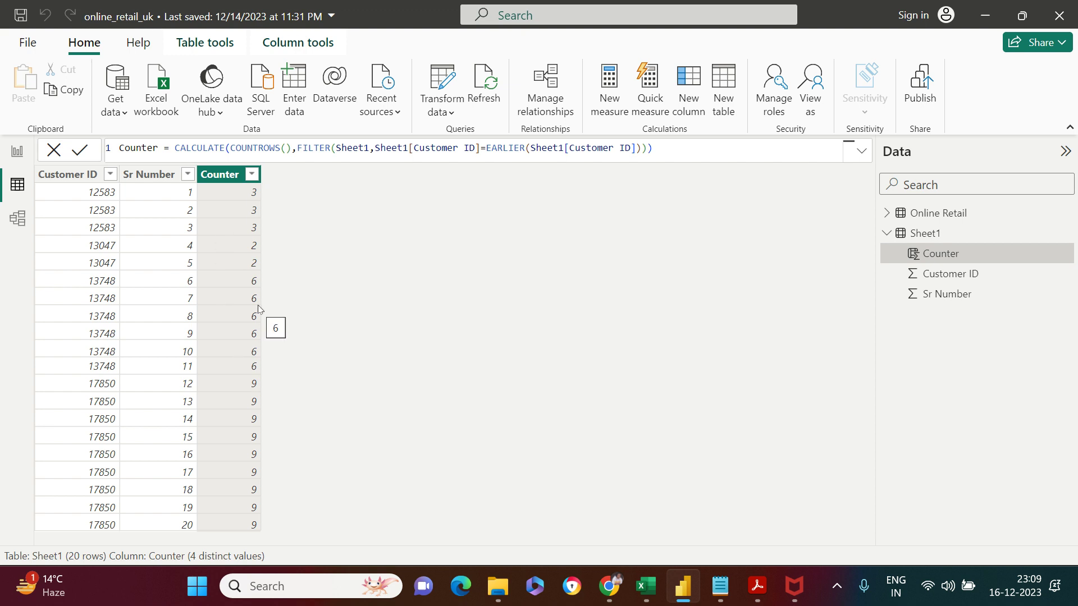
double_click(298, 152)
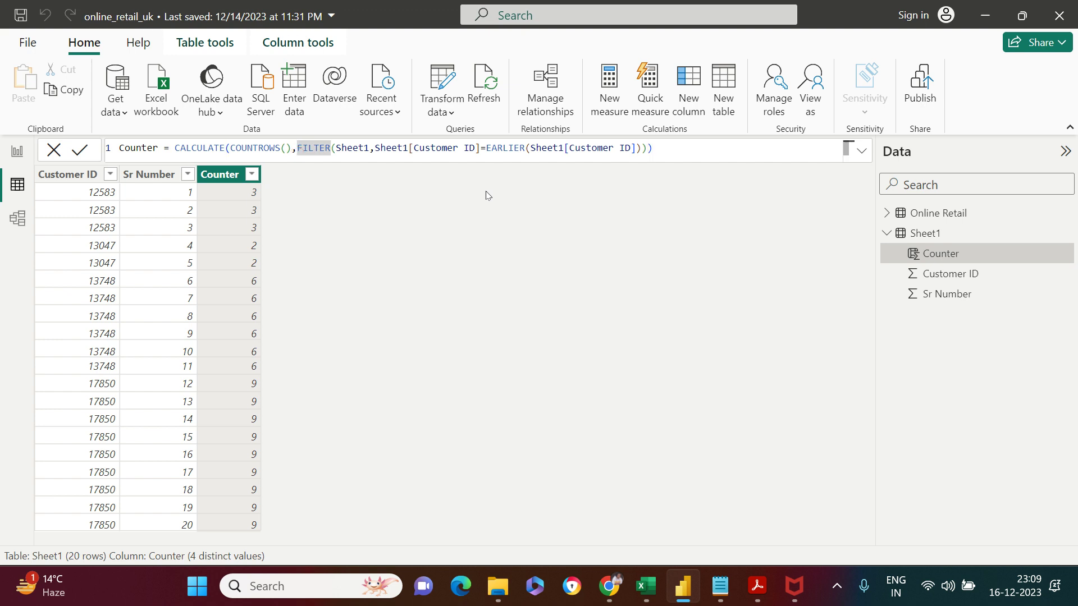
click(359, 150)
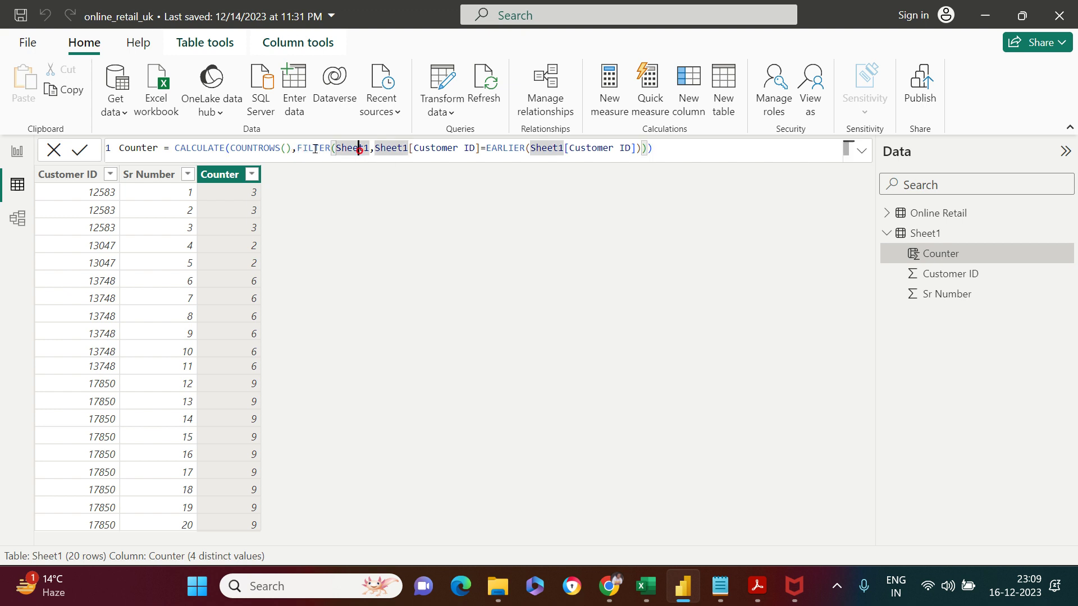
double_click(306, 149)
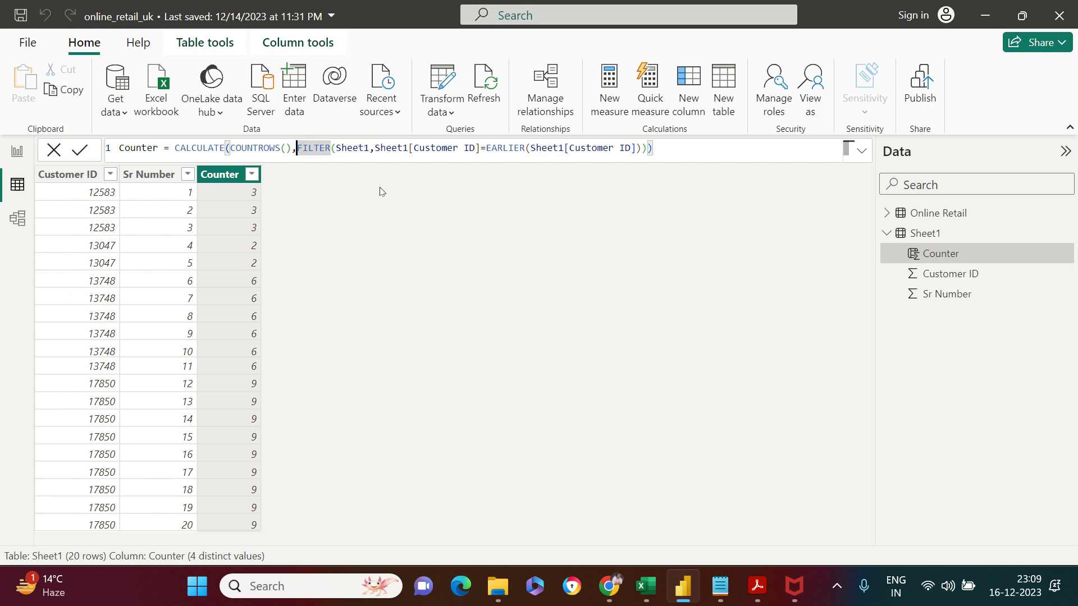
click(676, 146)
click(296, 148)
key(shift+Return)
key(Tab)
key(Tab)
key(Tab)
key(Tab)
key(Tab)
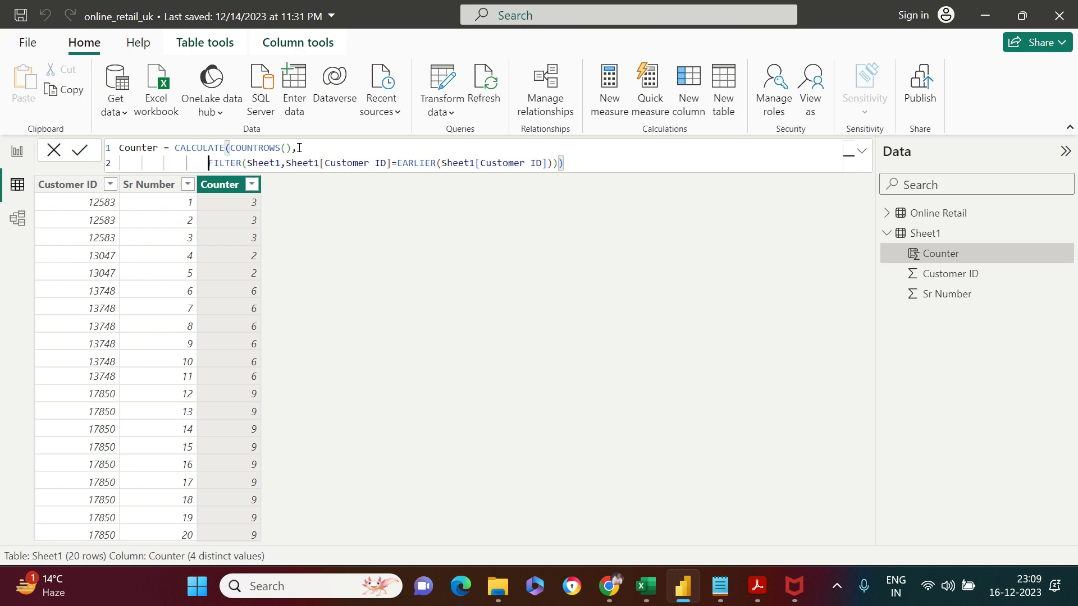
Start a third formula line with && Sheet1[Sr Number].
click(601, 155)
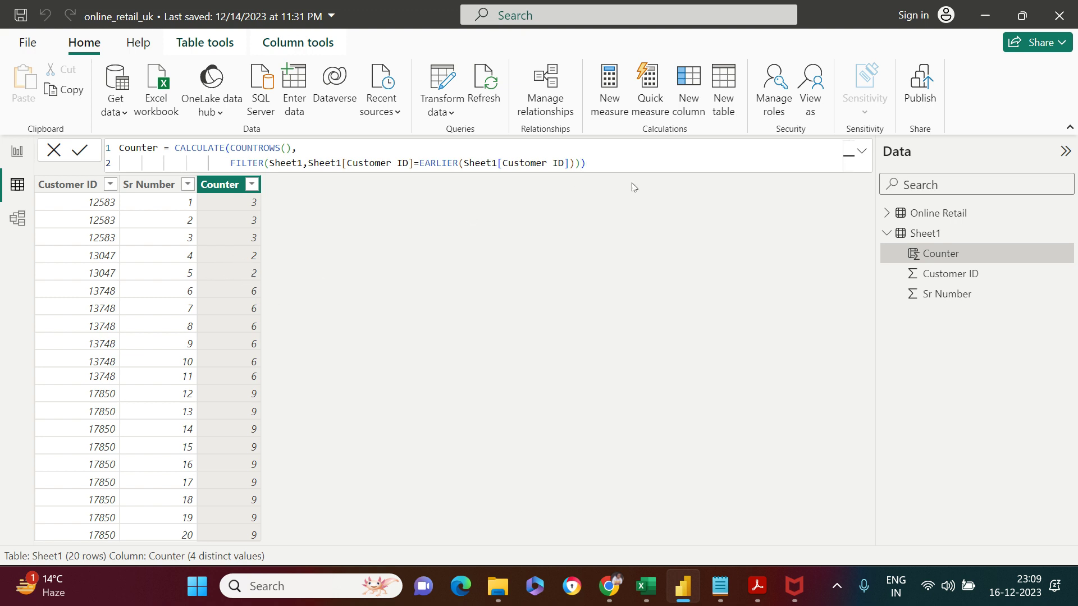
click(606, 163)
key(shift+Return)
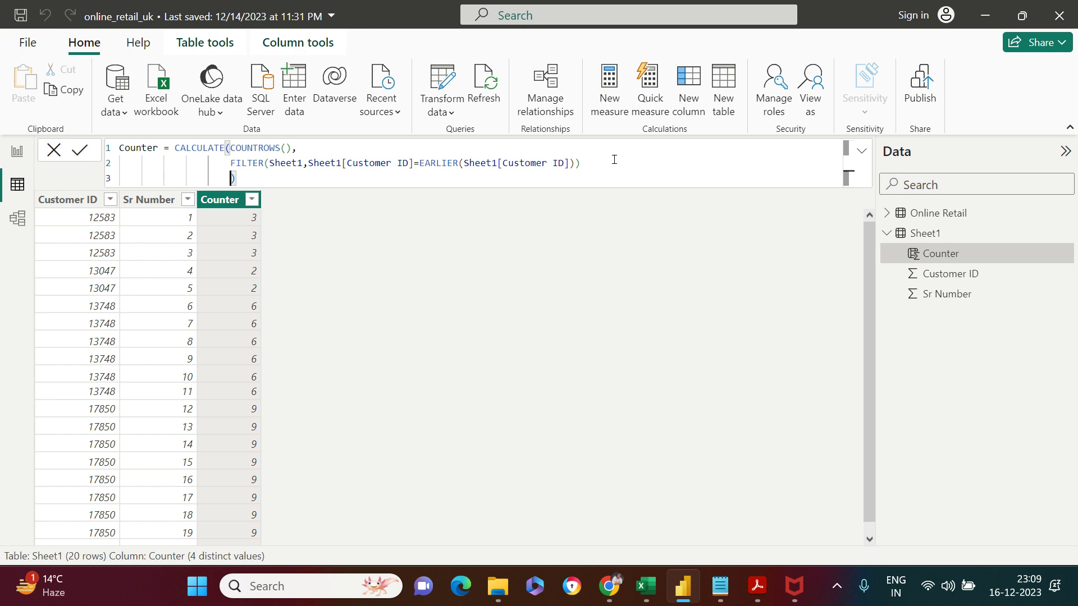
text(&& sh)
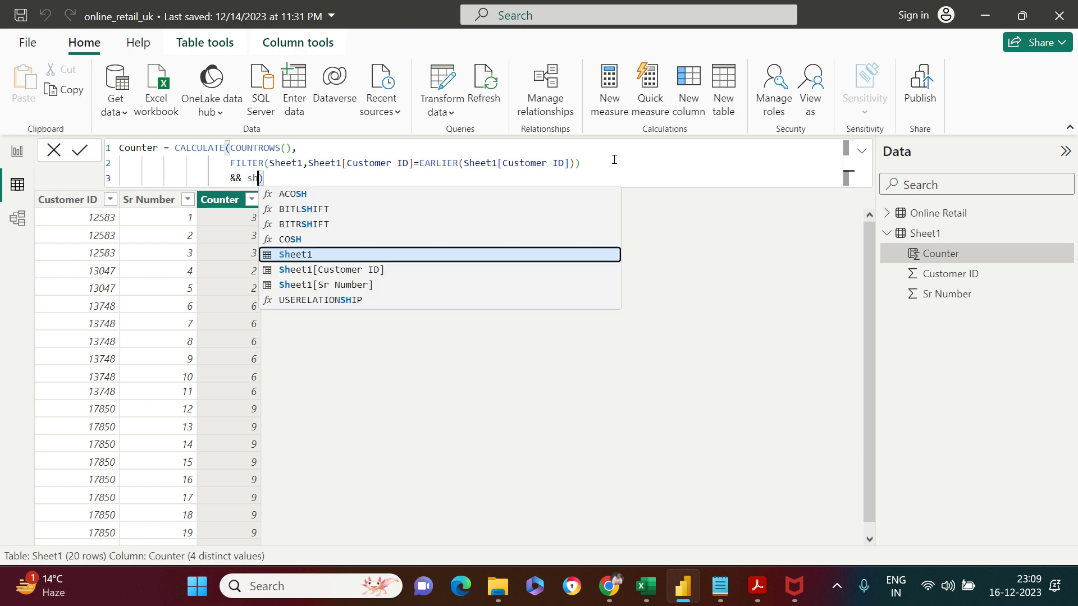
key(Down)
key(Down)
key(Tab)
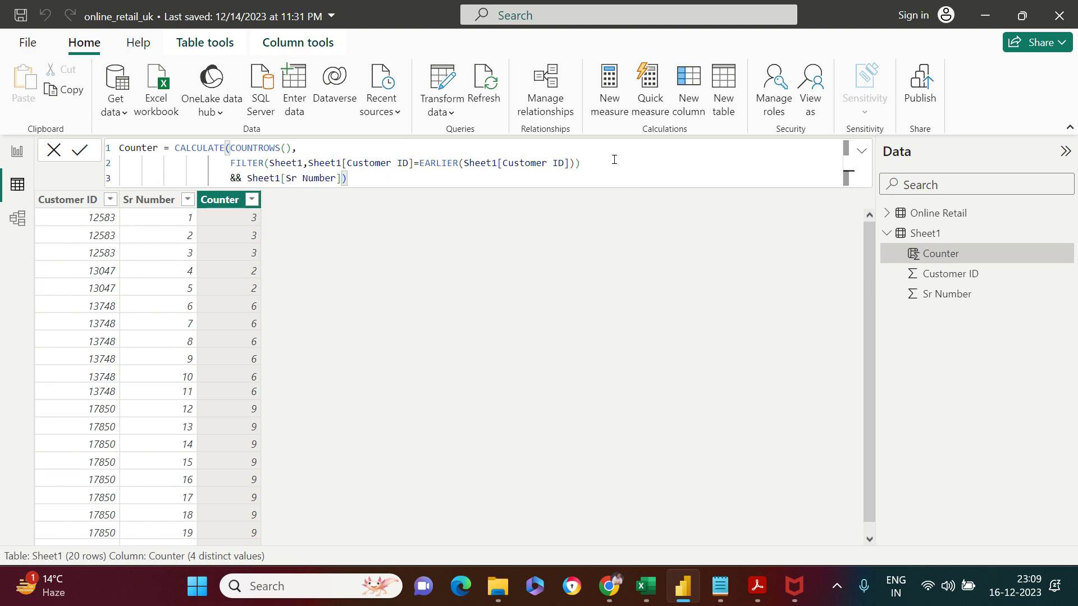
Complete the condition as <=EARLIER(Sheet1[Sr Number]), close the brackets, and commit.
text(<=shee)
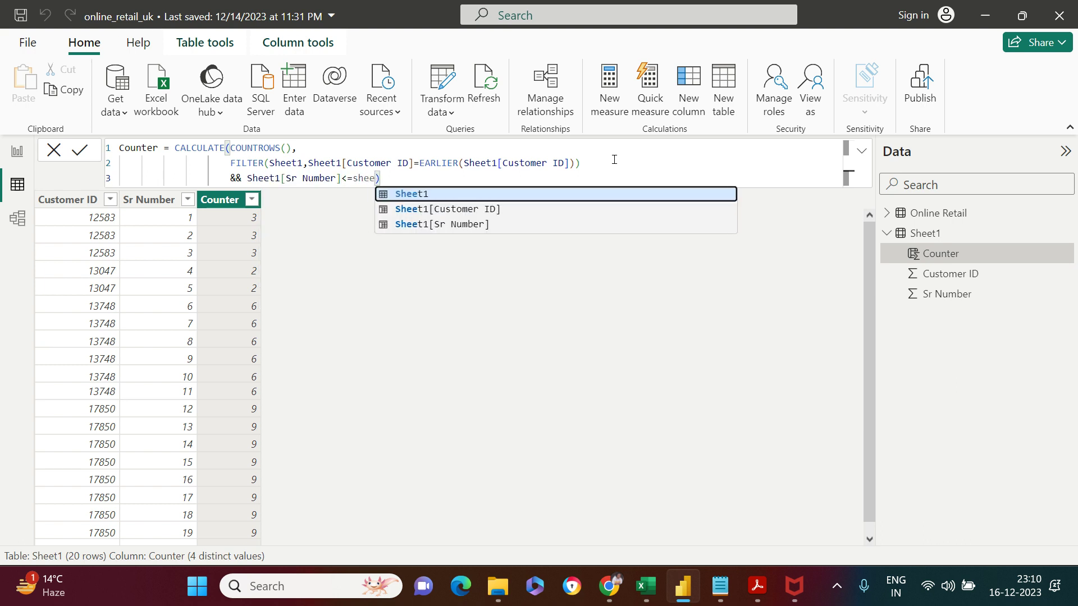
key(Down)
key(Down)
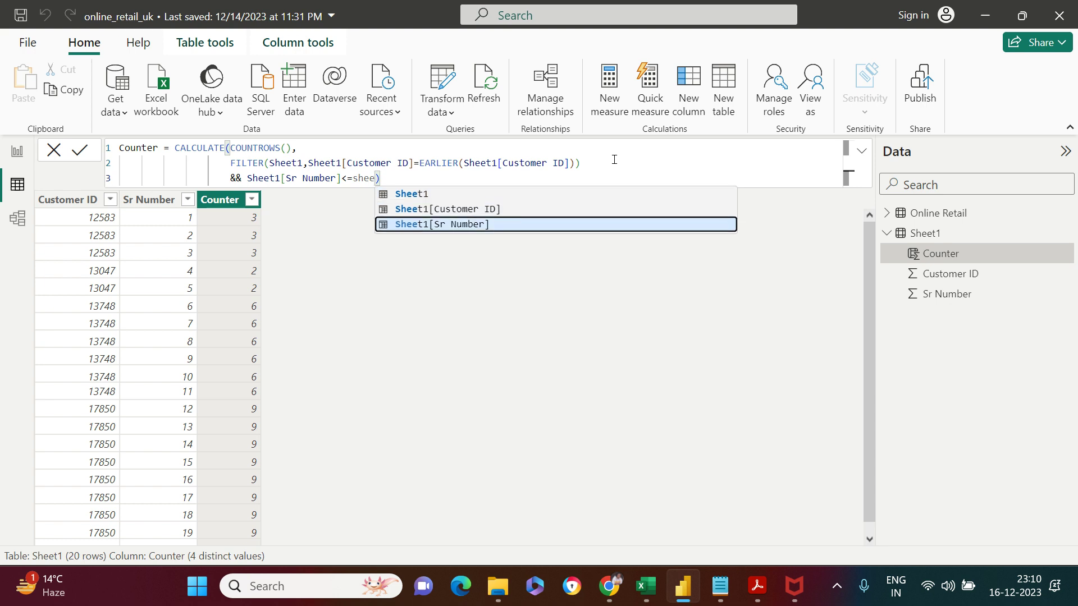
key(BackSpace)
key(BackSpace)
key(BackSpace)
key(BackSpace)
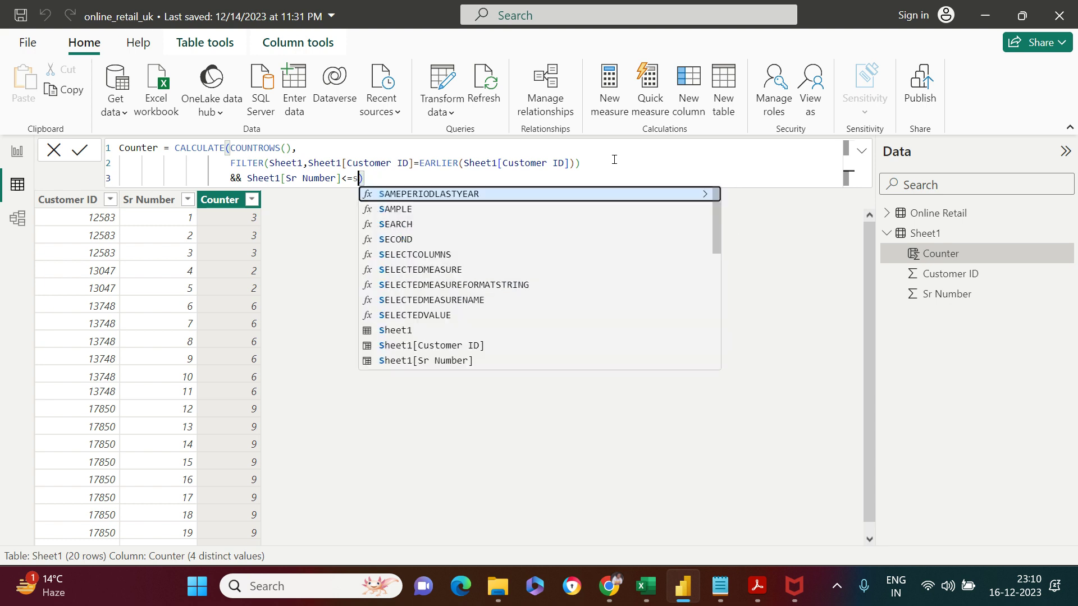
text(ear)
key(Tab)
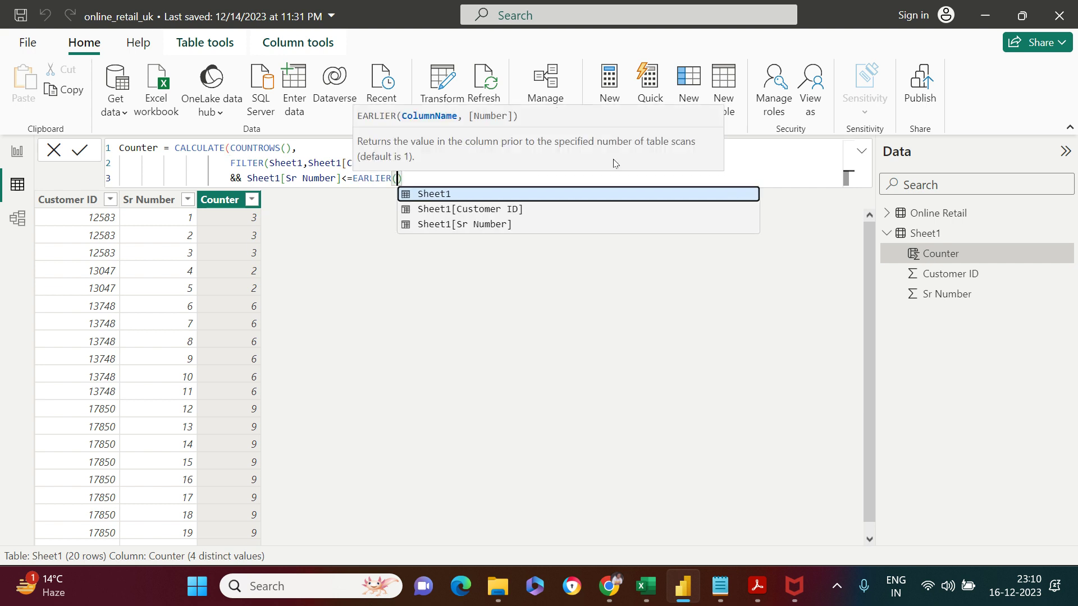
text(sh)
key(Down)
key(Down)
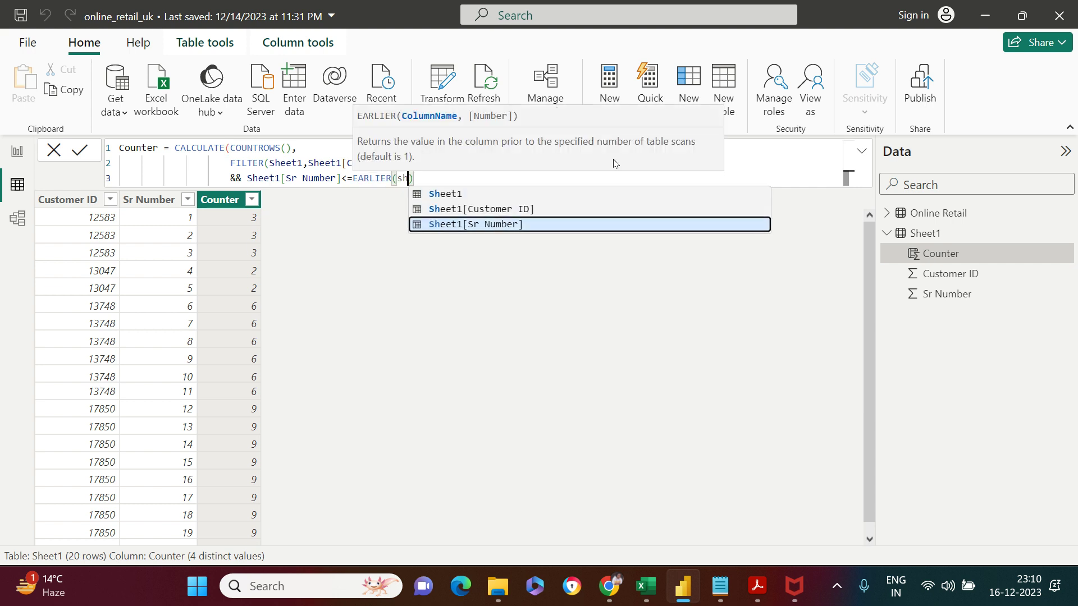
key(Tab)
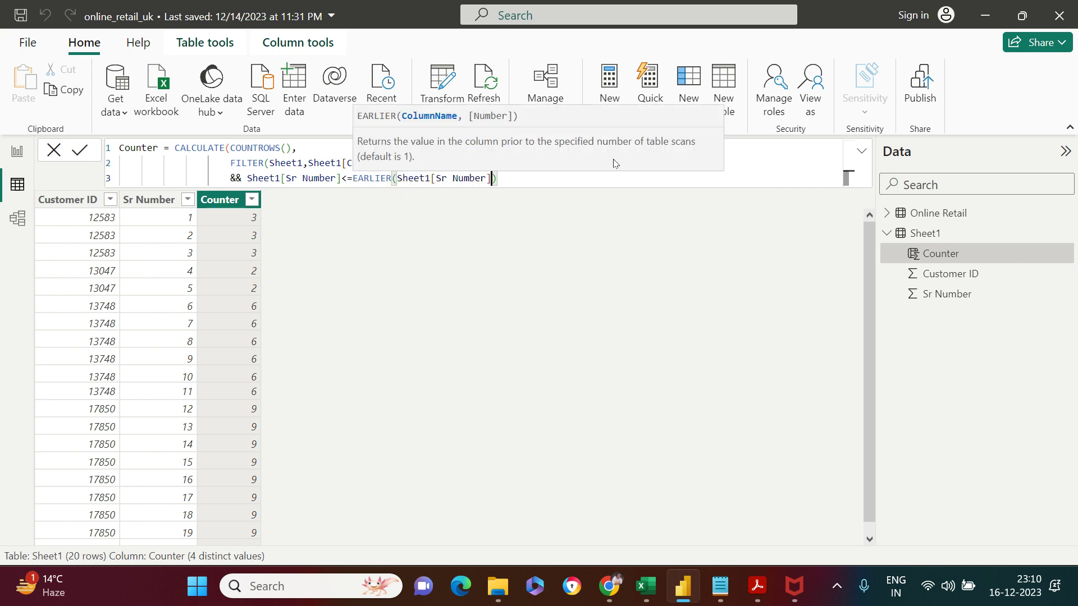
text())))
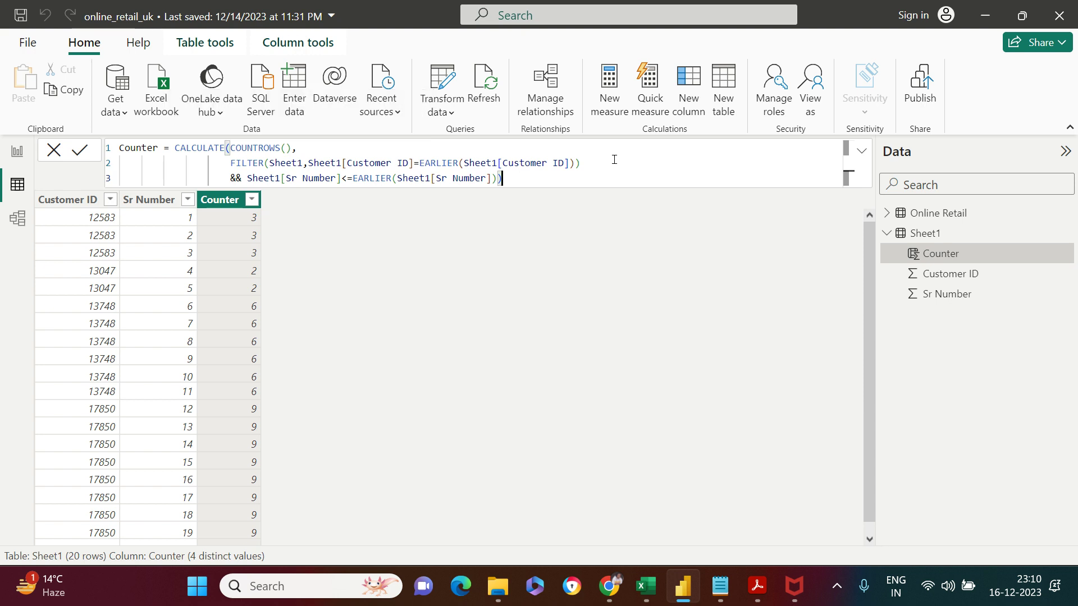
key(Return)
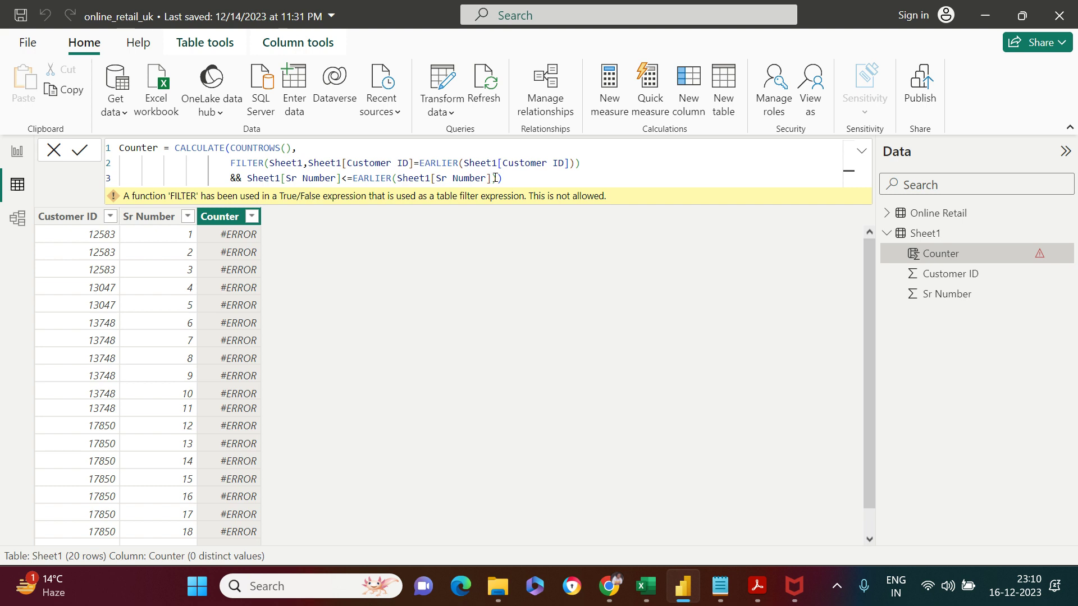
Check the bracket pairs on line 3, then delete the closing parenthesis ending the FILTER line.
click(494, 178)
key(Left)
key(Left)
key(Right)
key(Right)
key(Left)
key(Left)
key(Left)
key(Left)
key(Left)
key(Left)
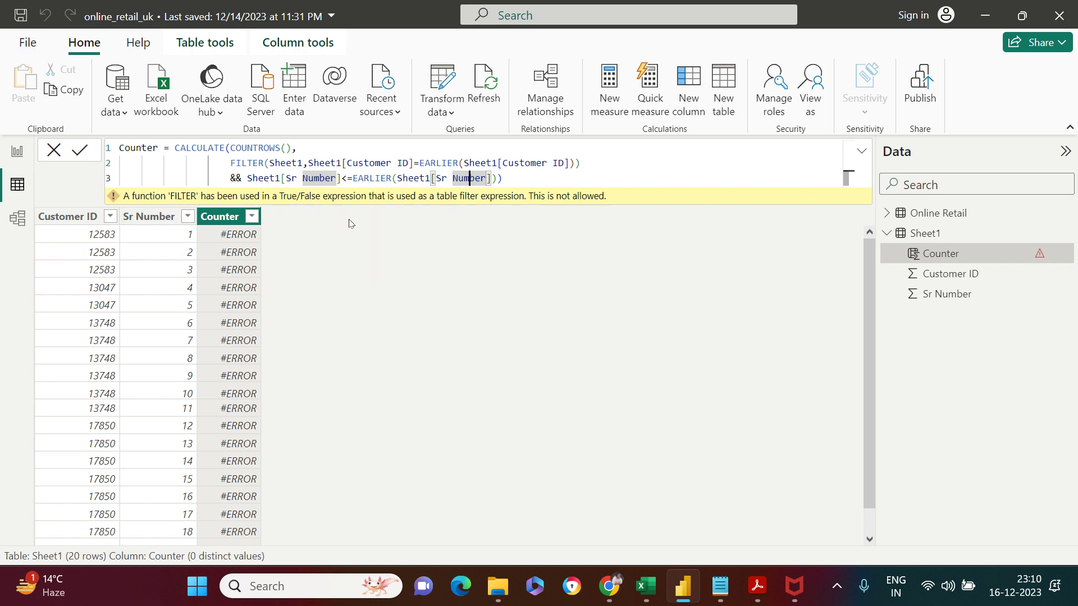
click(587, 165)
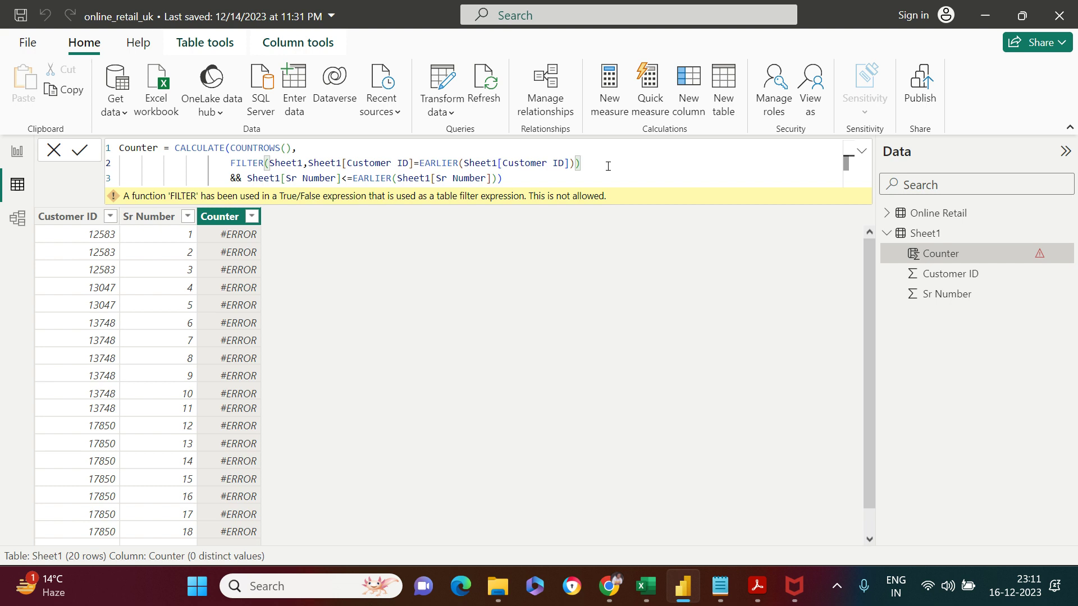
key(BackSpace)
click(539, 178)
Commit the corrected Counter formula so counts restart at 1 for each Customer ID.
click(83, 151)
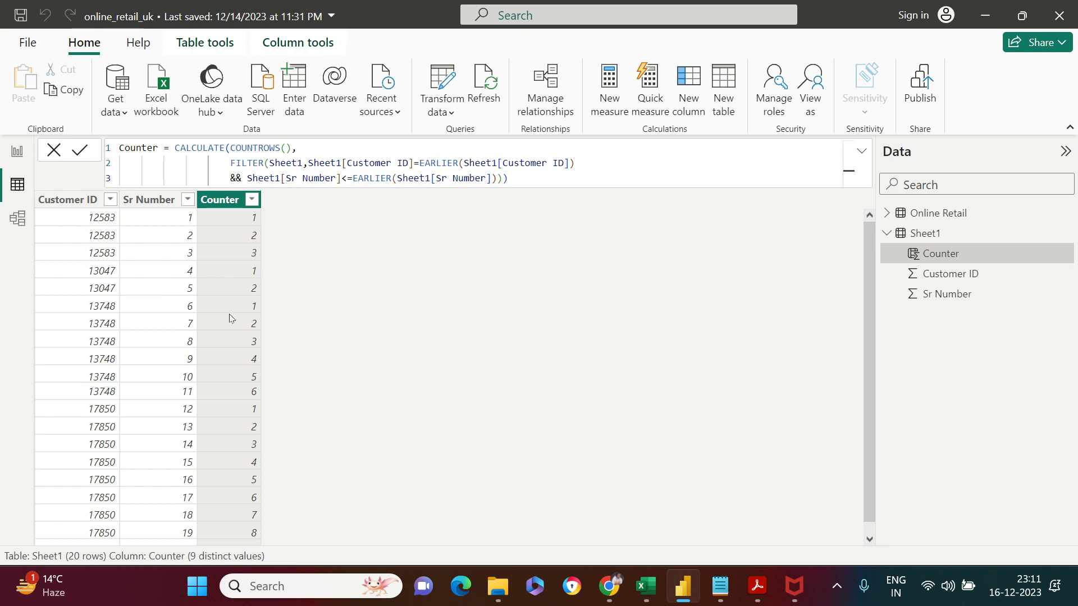
click(540, 182)
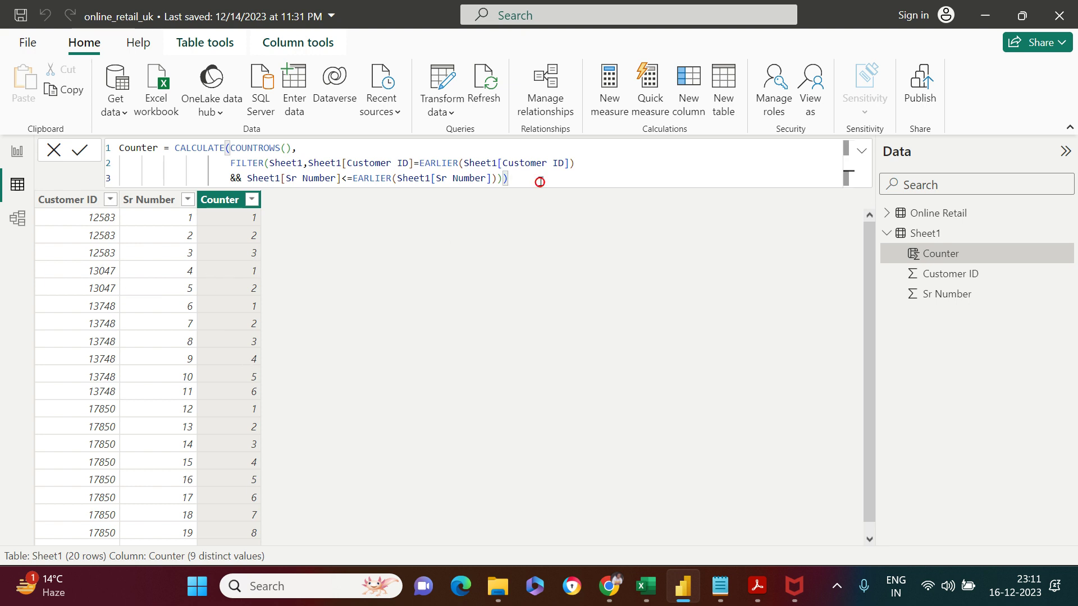